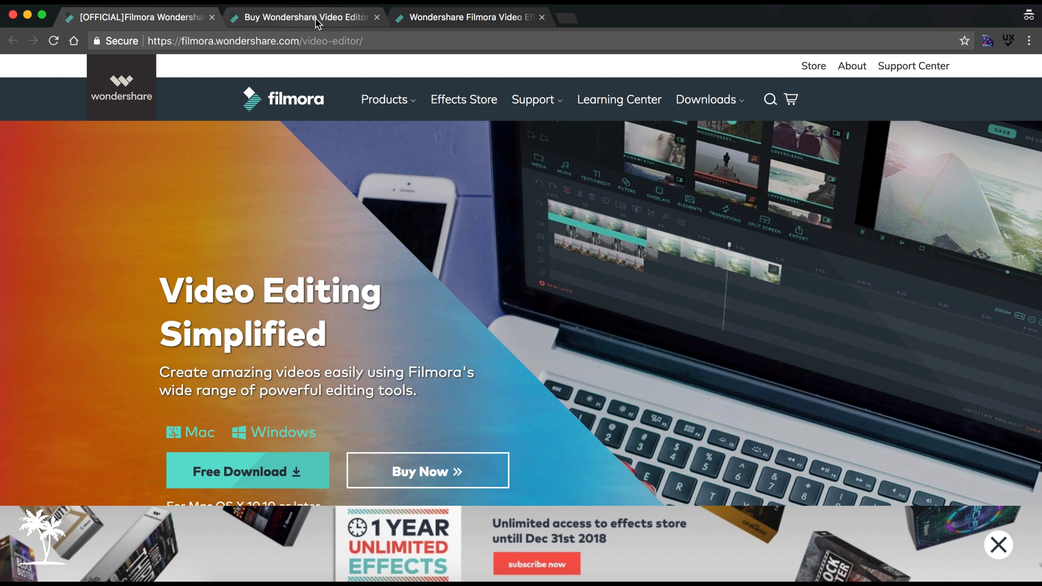
Switch to Wondershare Filmora, start a new 16:9 widescreen movie and enlarge the editor window to fill the screen.
click(410, 17)
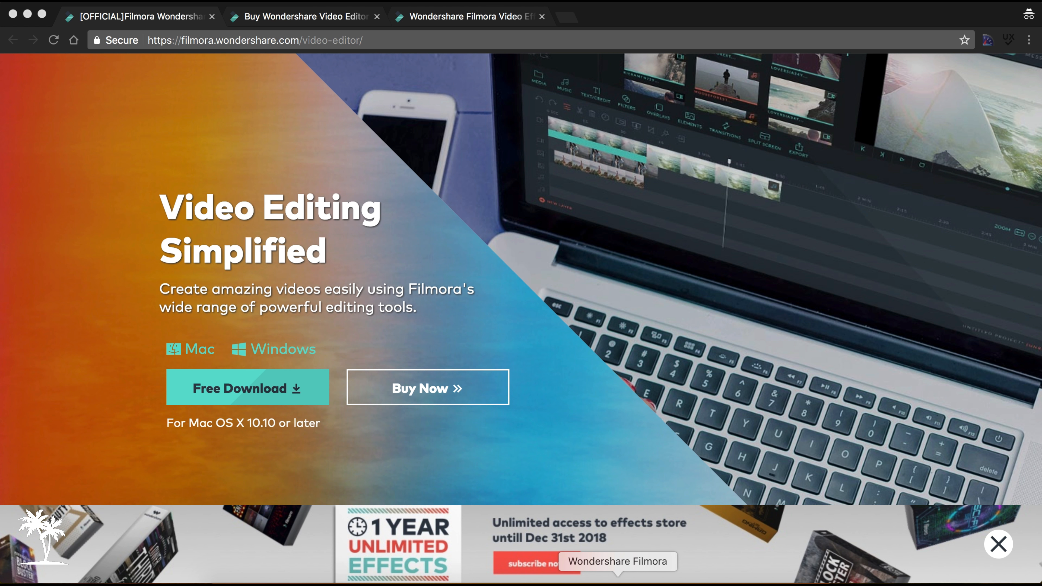
click(630, 581)
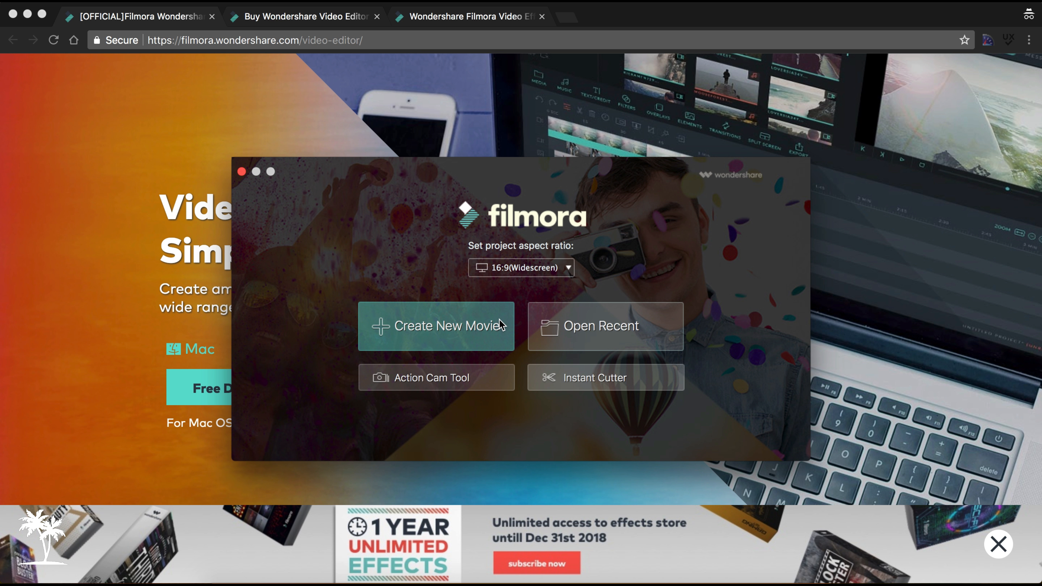
click(480, 324)
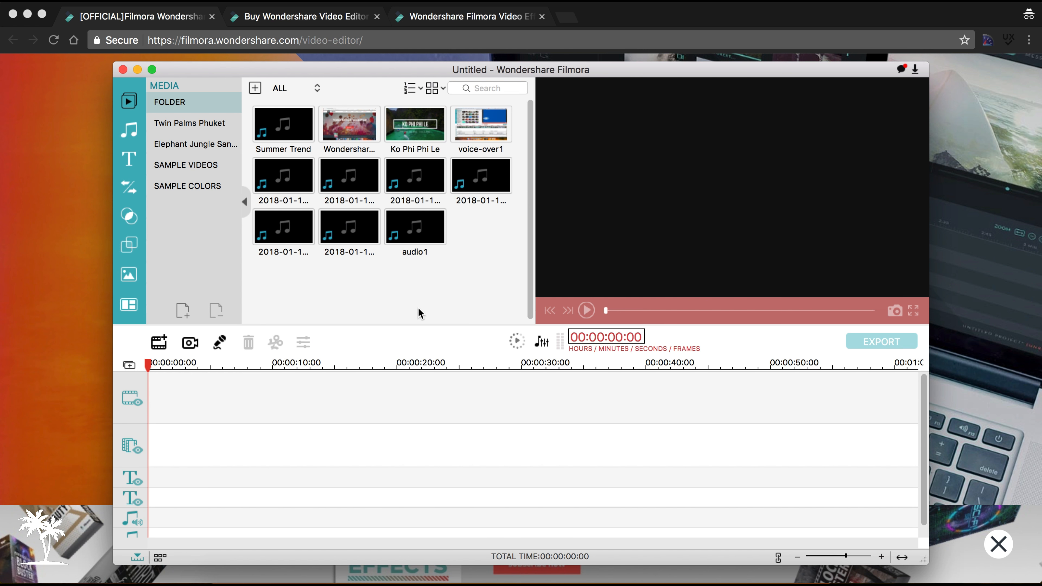
drag(601, 68, 508, 9)
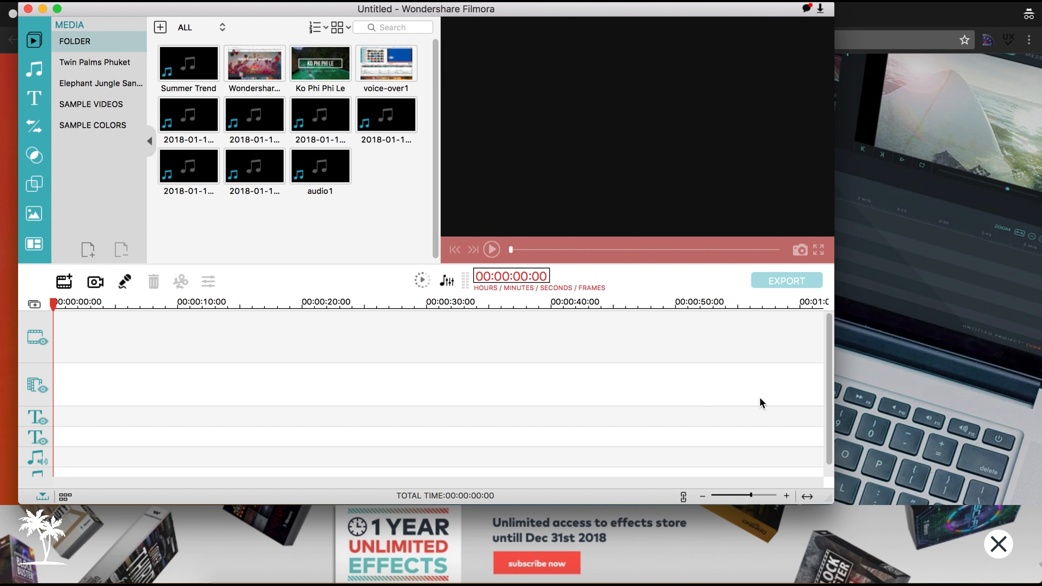
drag(831, 503, 1040, 575)
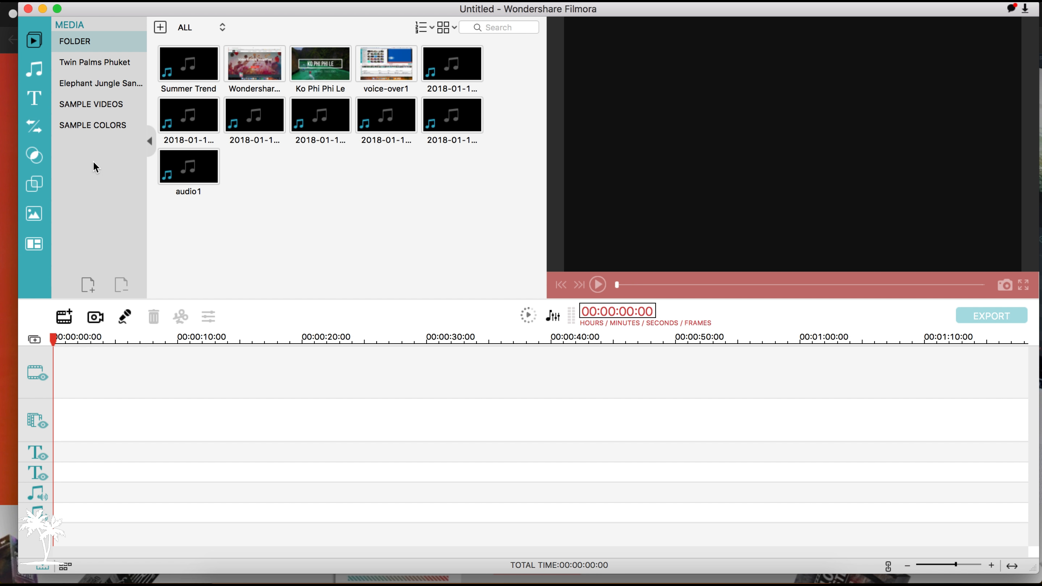
Look at the music library and preview the green Filmora Travel and blue Terminal Pack title templates.
click(39, 76)
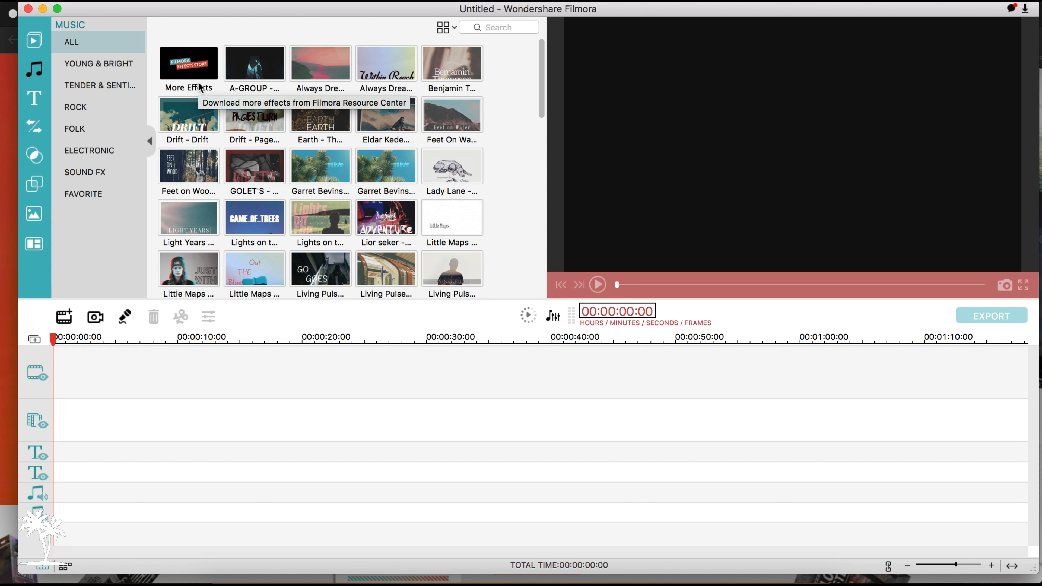
click(34, 98)
click(320, 116)
click(598, 285)
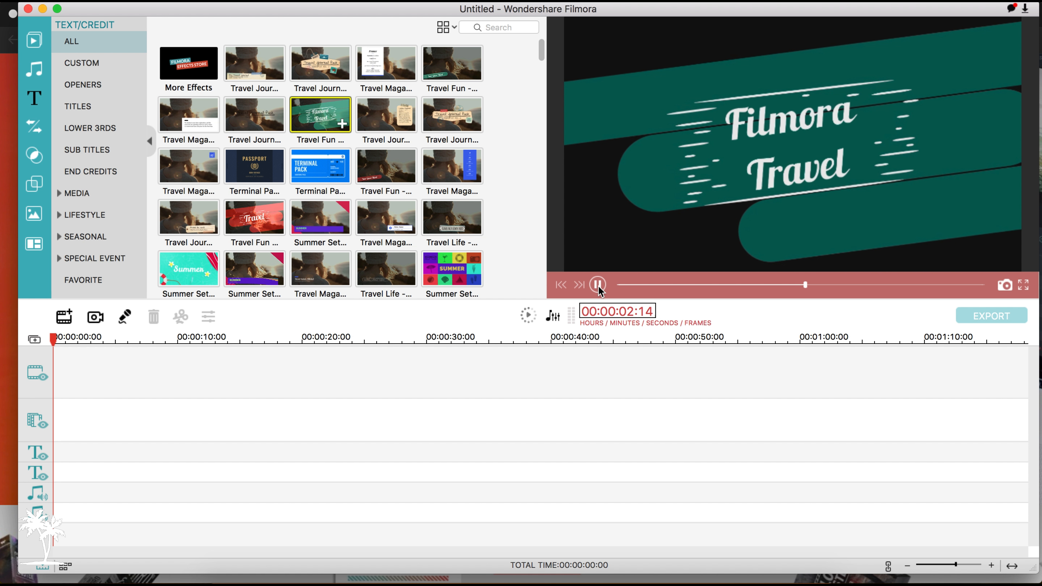
click(358, 181)
click(346, 181)
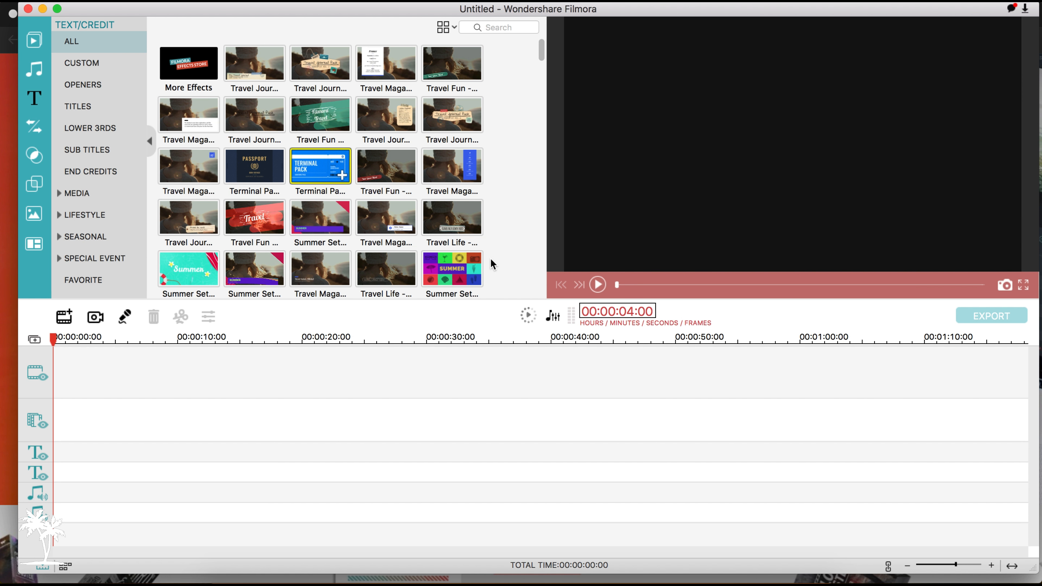
click(597, 285)
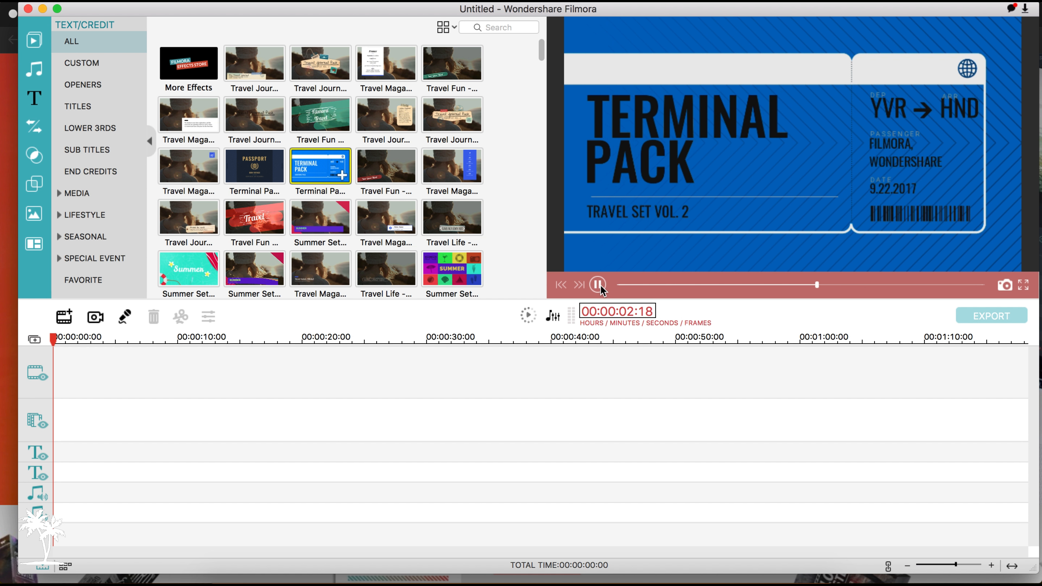
Preview the Cross_merge transition and look through more of the available transitions.
click(34, 127)
click(342, 175)
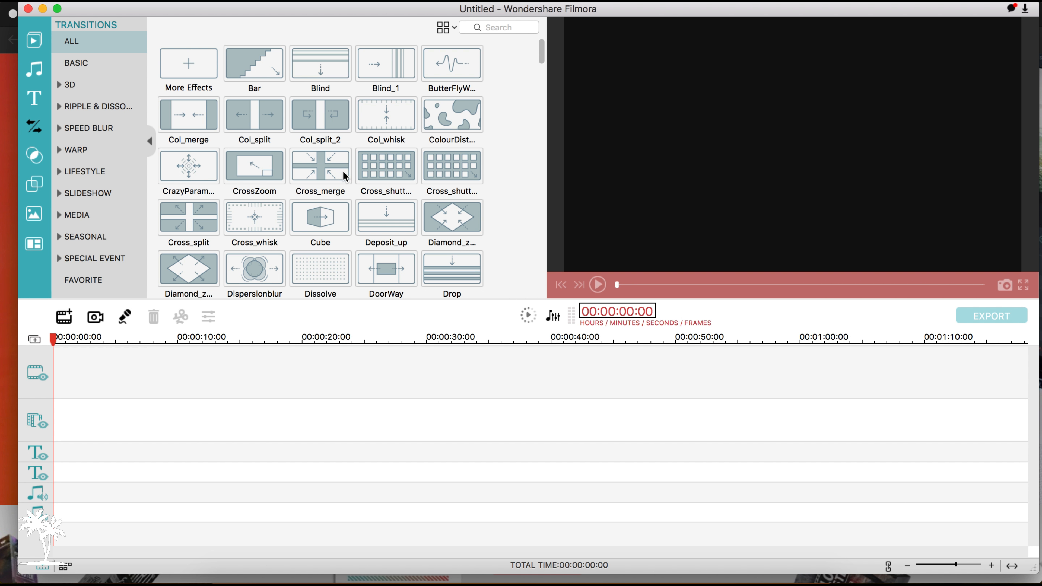
click(597, 285)
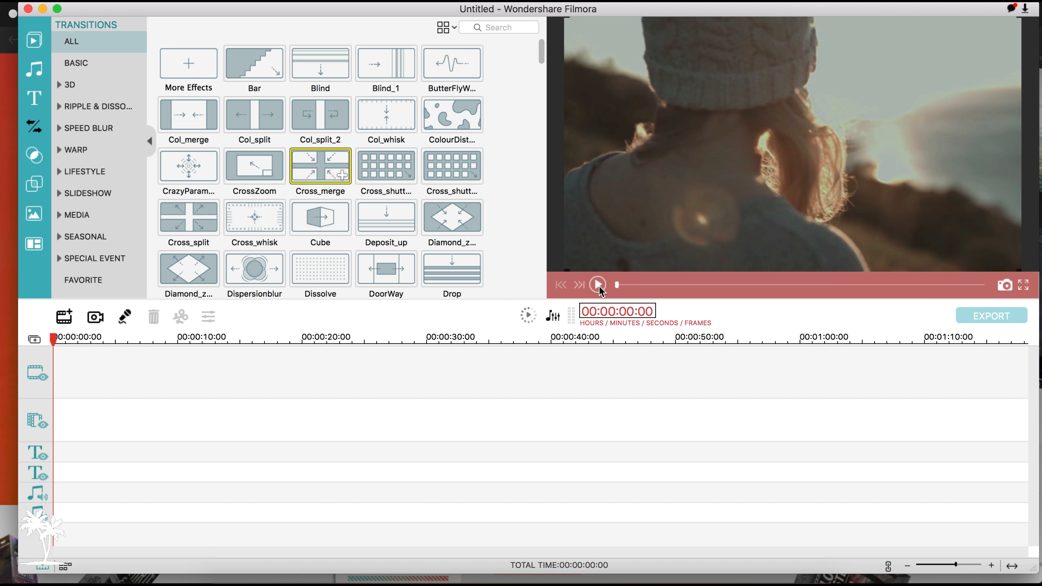
click(599, 286)
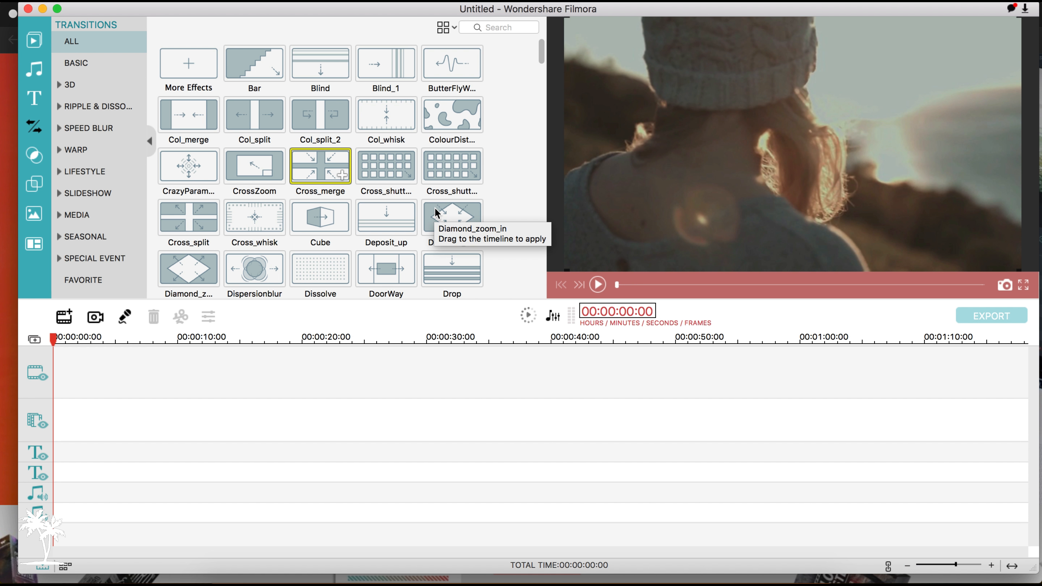
scroll(250, 172, down, 5)
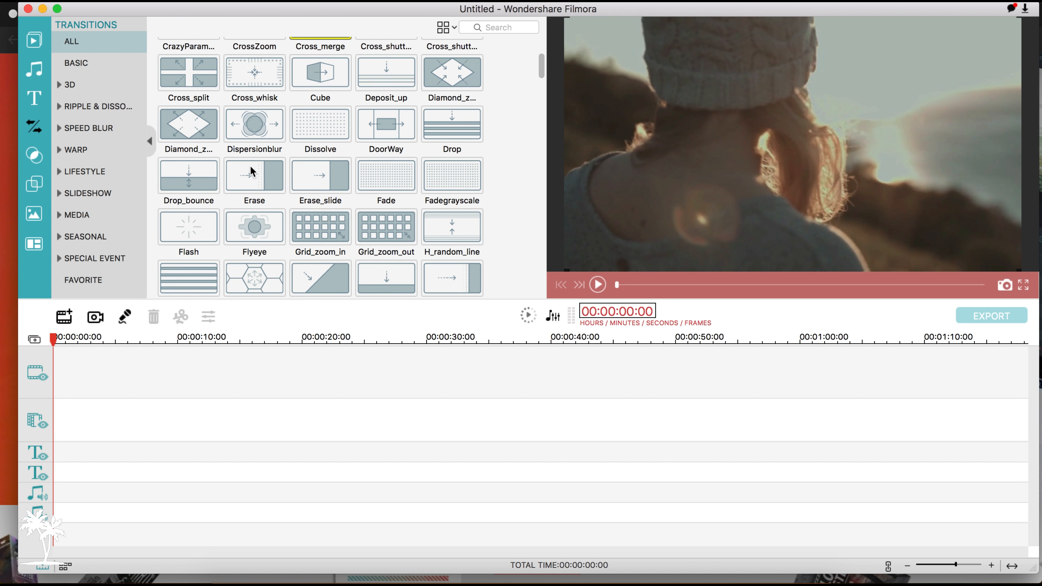
Preview the Film 2 effect in the filters library.
click(33, 158)
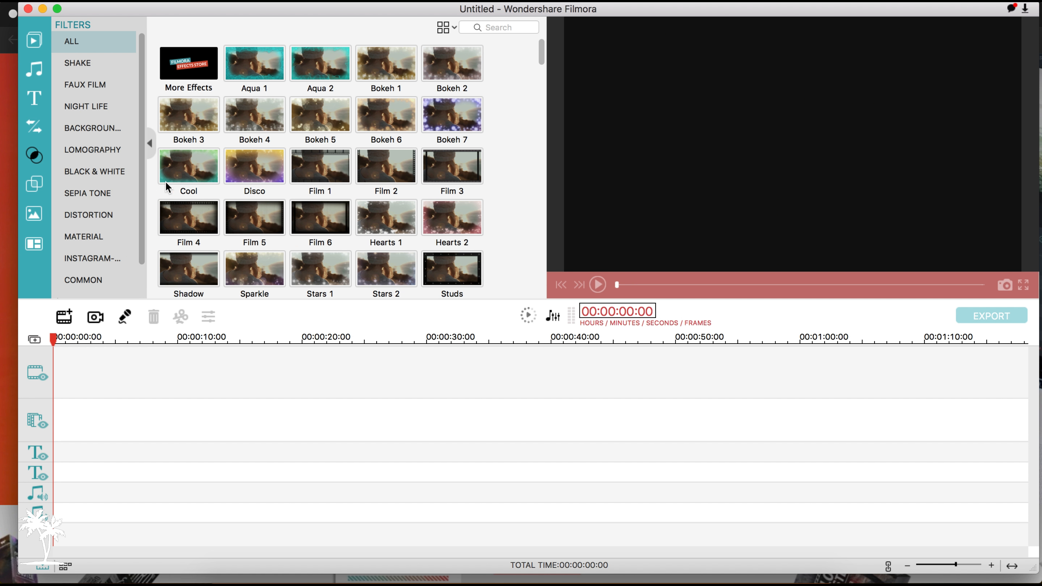
click(392, 181)
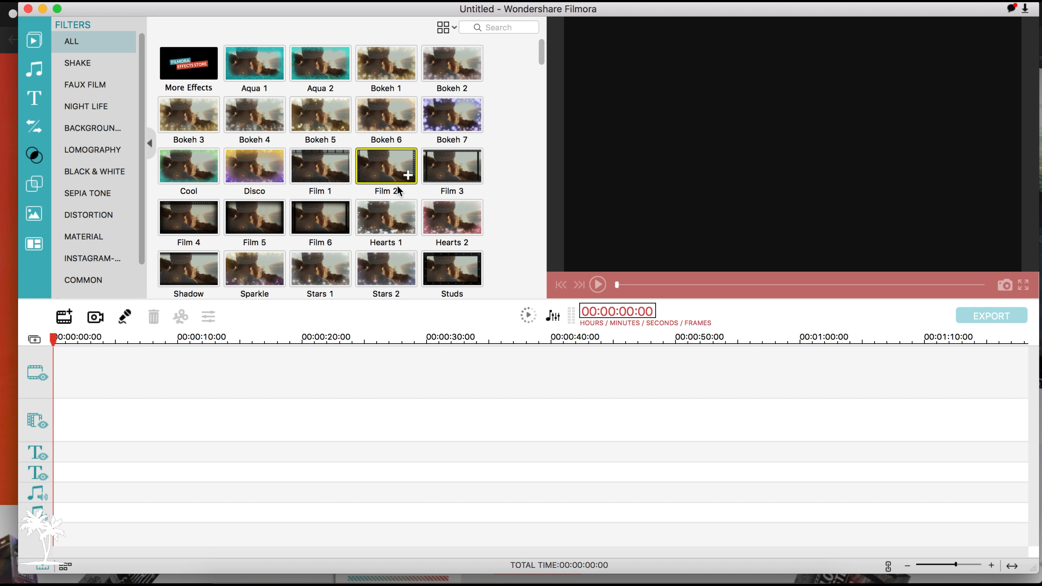
click(598, 283)
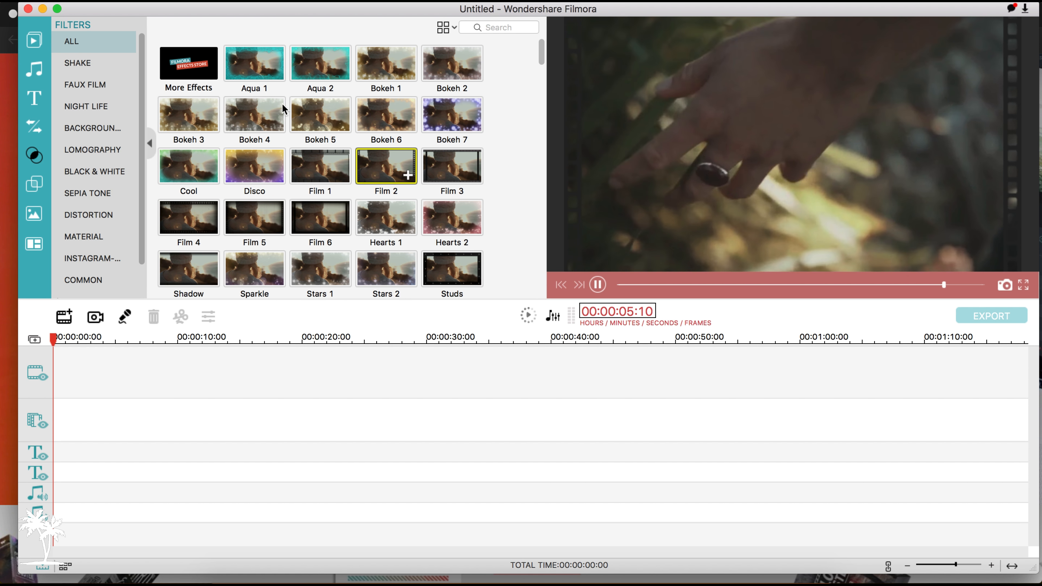
Look through the overlays, elements and split screen layouts, previewing the Popular badge element.
click(32, 184)
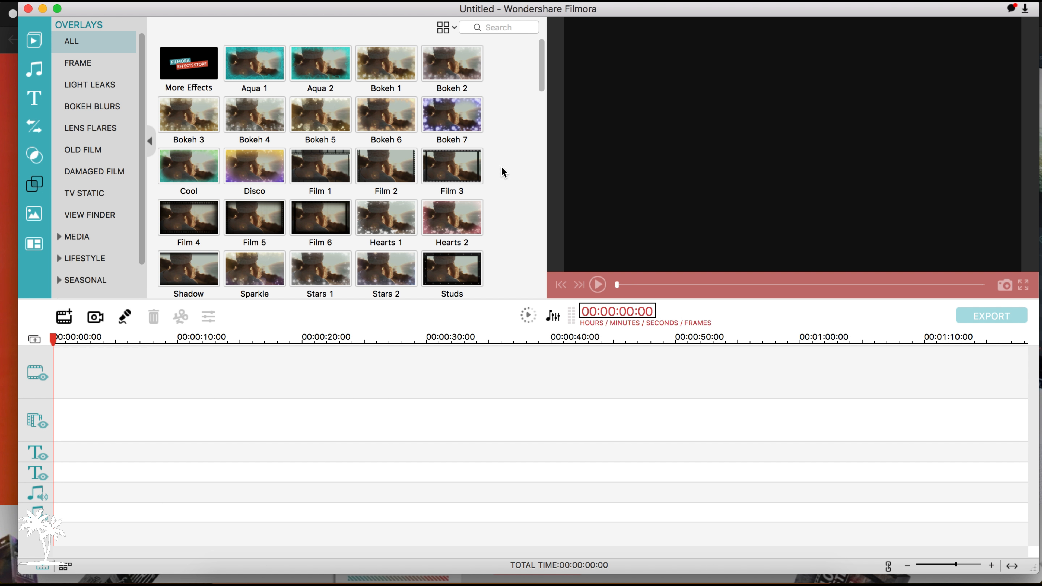
click(38, 213)
click(311, 68)
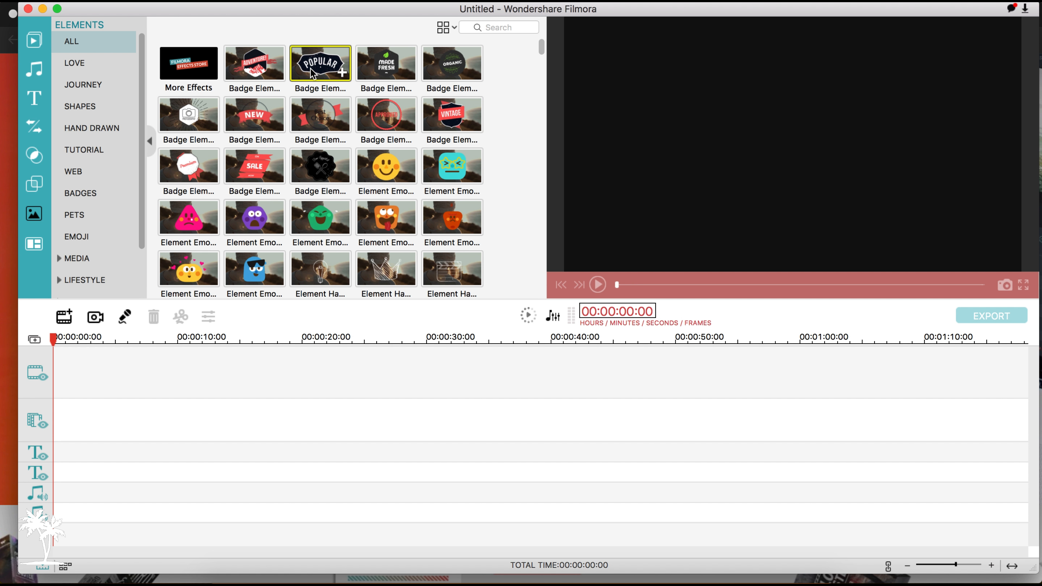
click(591, 283)
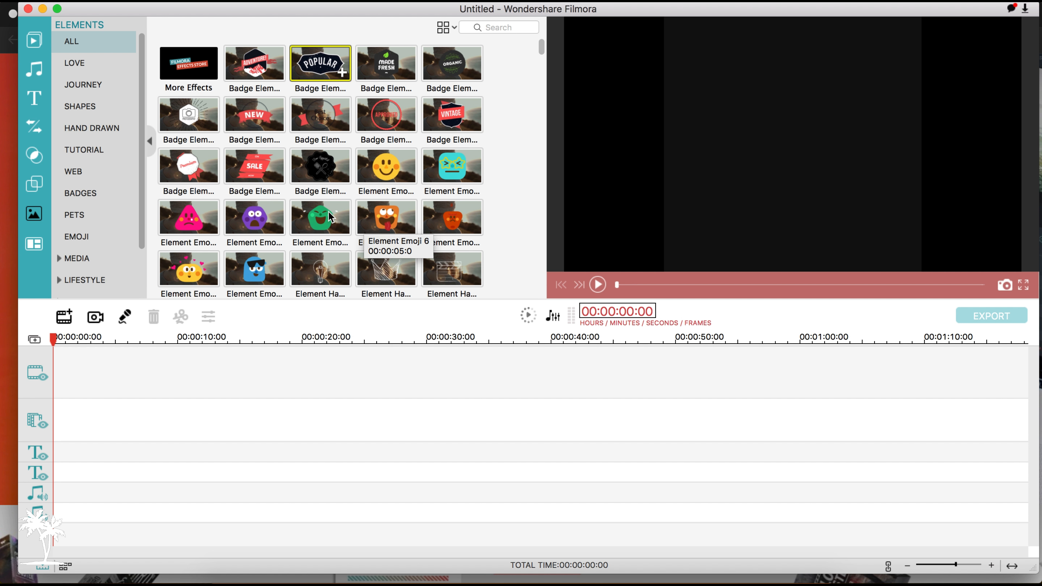
click(36, 246)
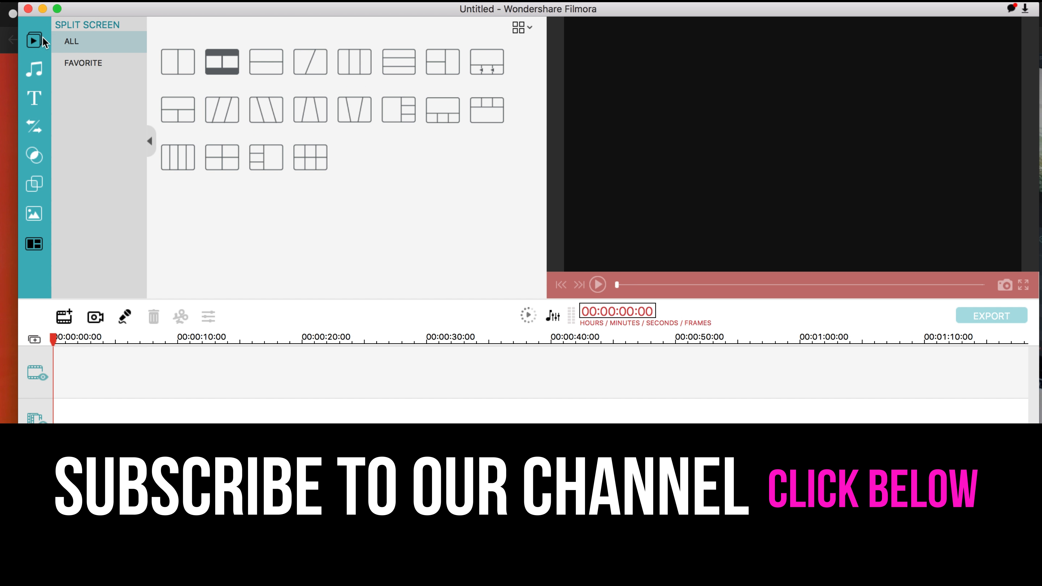
Start a media import from the Maya Bay Video folder on the 2017 1TB Hard Drive, with its files shown as thumbnails.
click(34, 39)
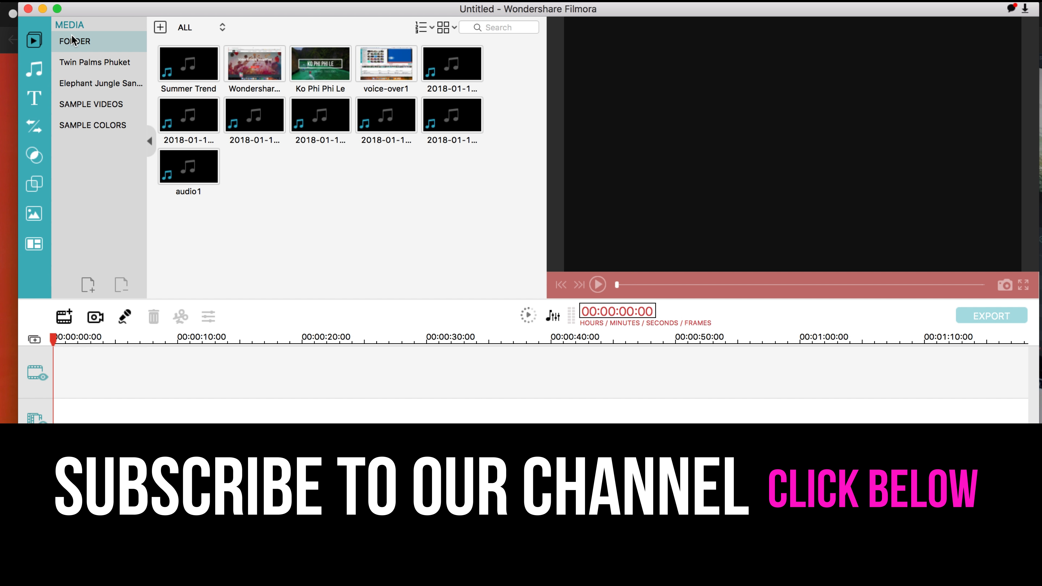
click(160, 28)
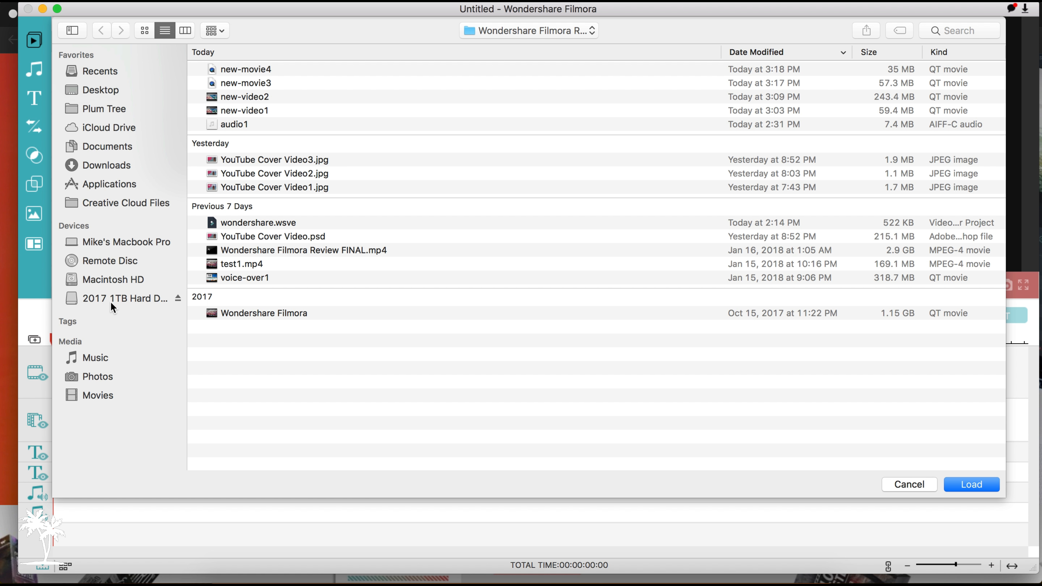
click(112, 301)
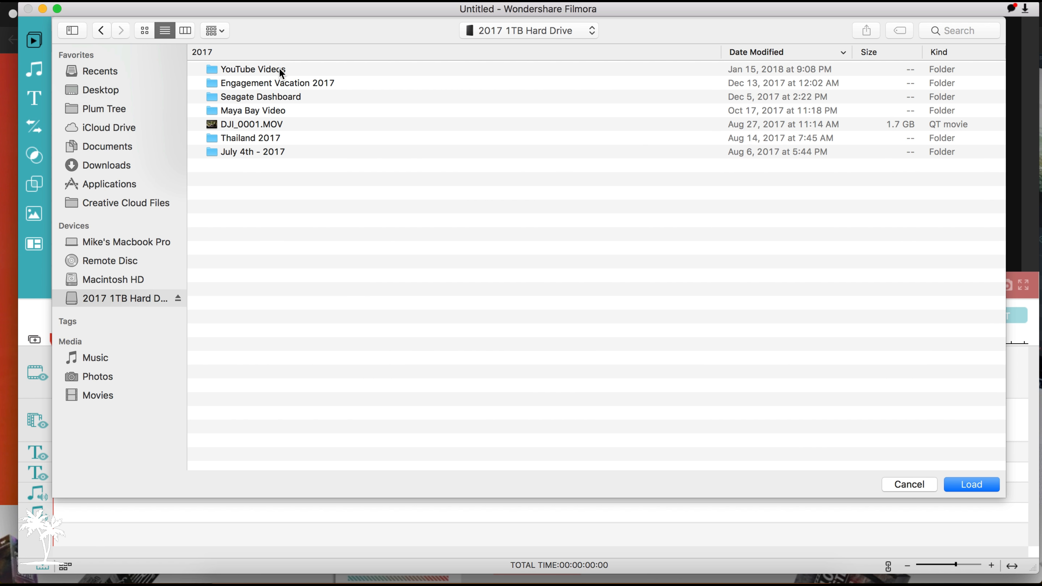
double_click(279, 110)
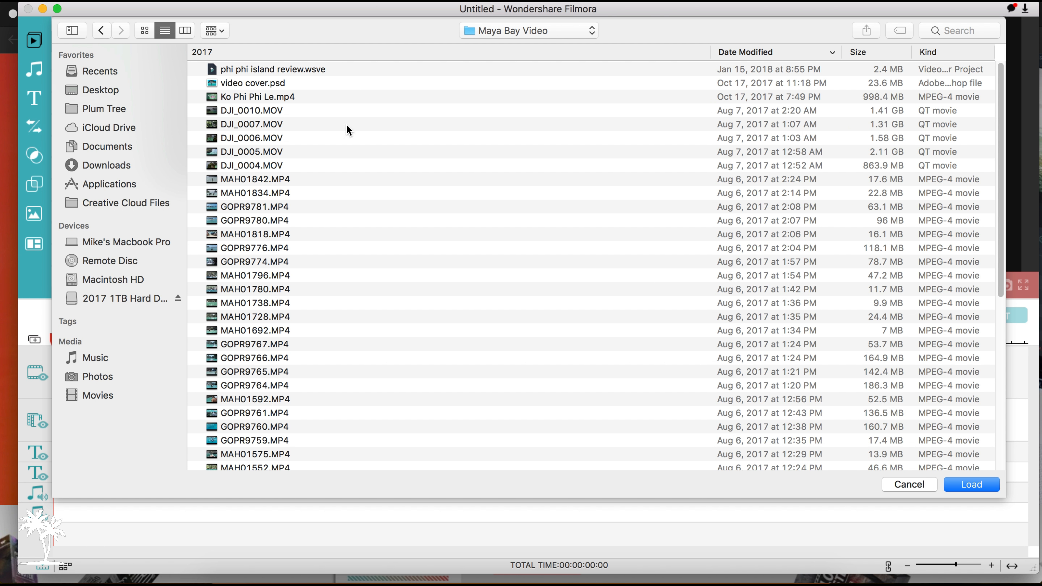
click(149, 31)
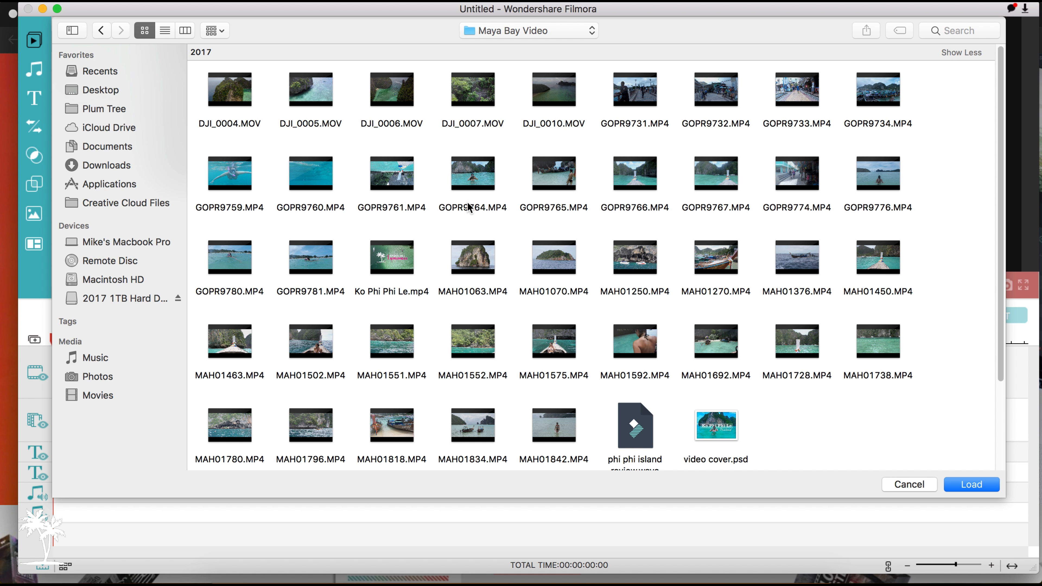
Import the clips GOPR9764, GOPR9766, MAH01842 and MAH01502 and place all four on the main video track.
click(461, 210)
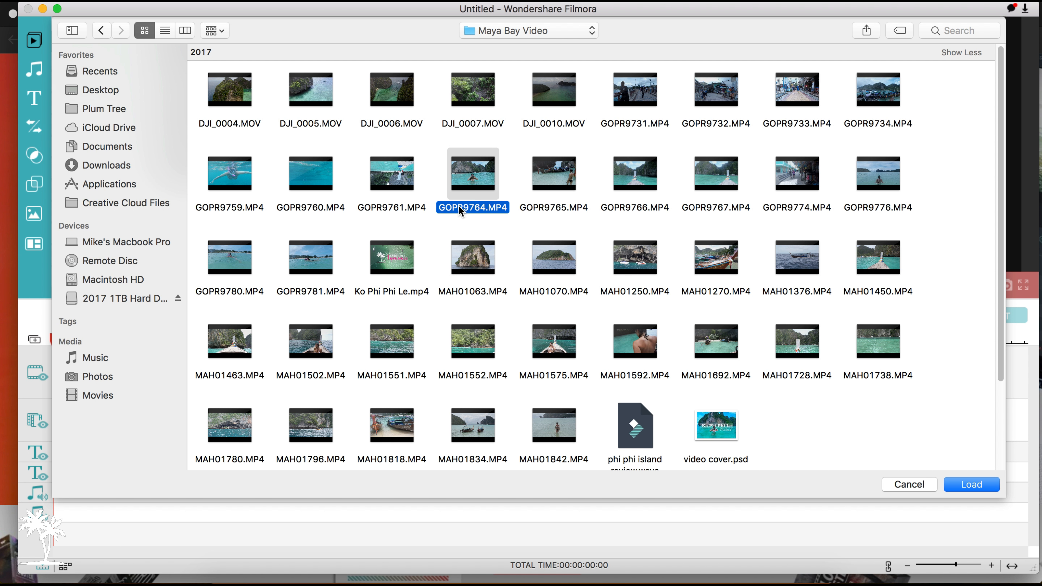
super+click(637, 205)
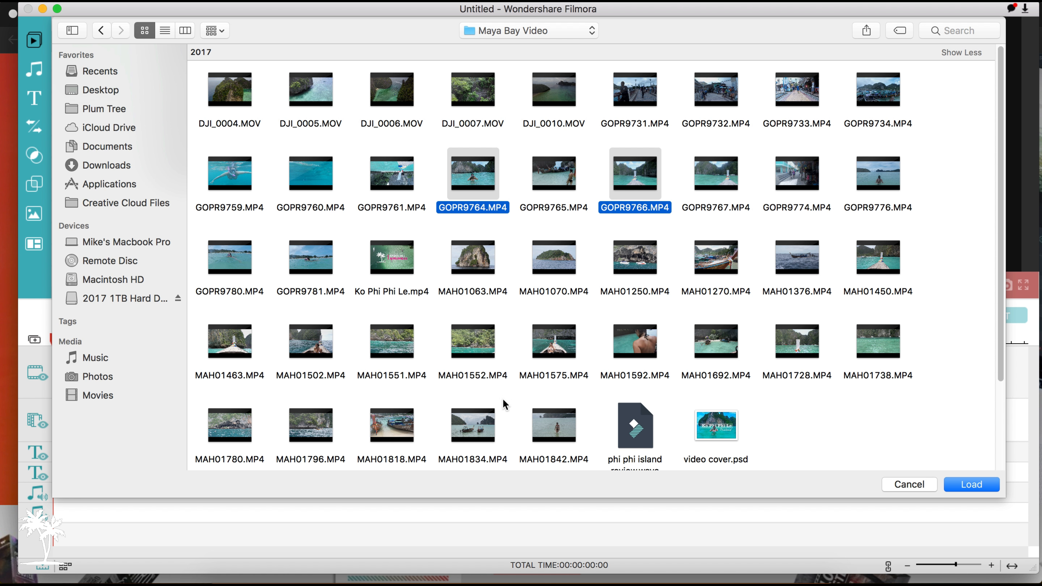
super+click(550, 461)
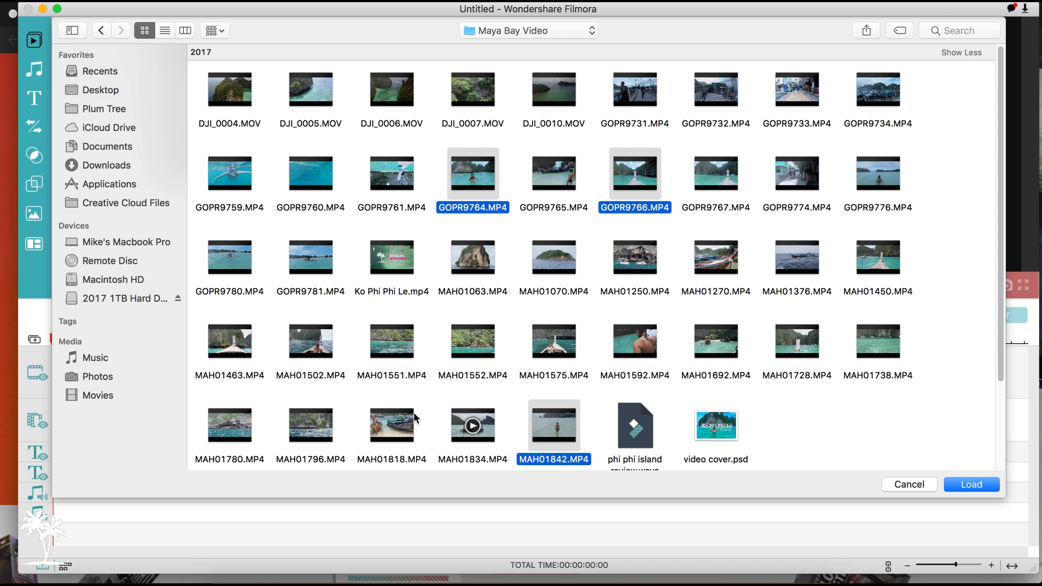
super+click(319, 377)
click(966, 485)
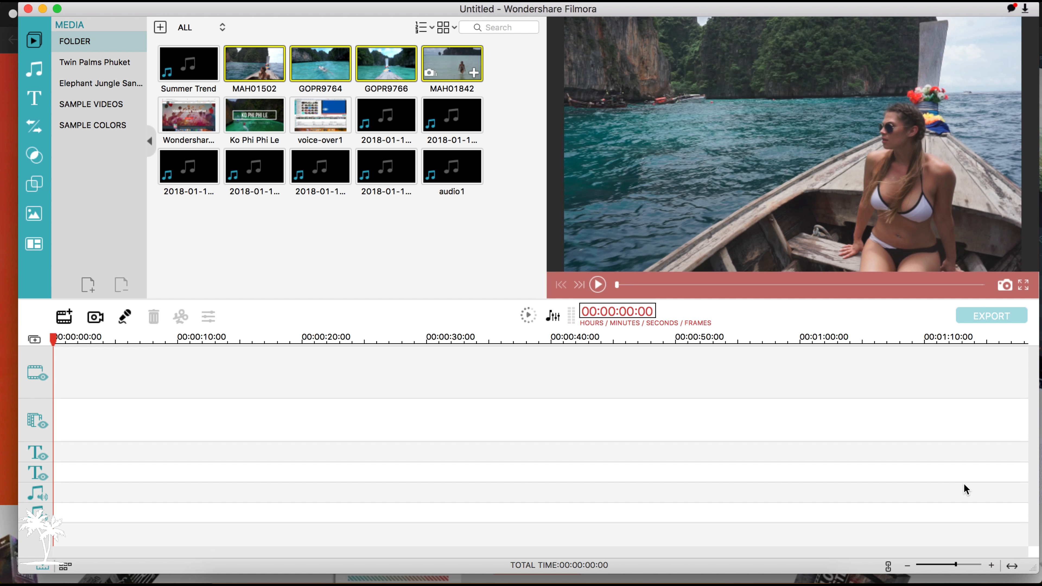
drag(266, 68, 195, 376)
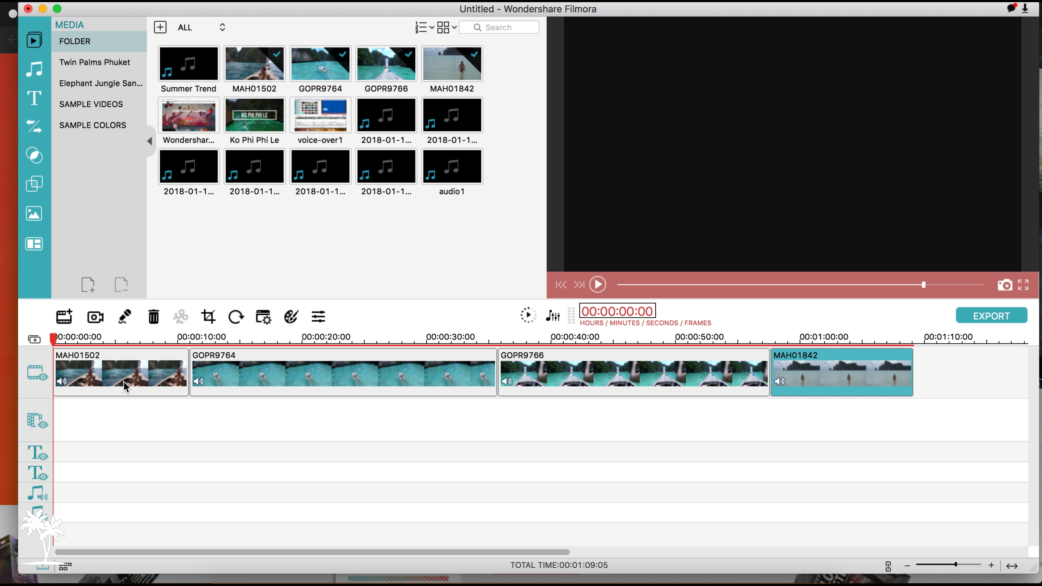
Detach the audio from the MAH01502 clip and delete the detached audio from the timeline.
click(124, 383)
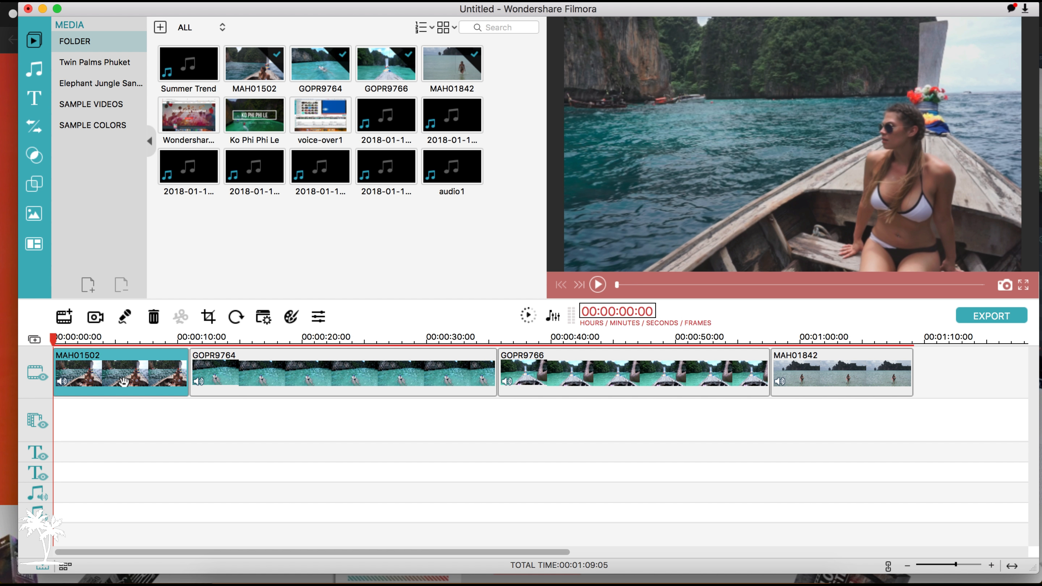
right_click(124, 383)
click(193, 535)
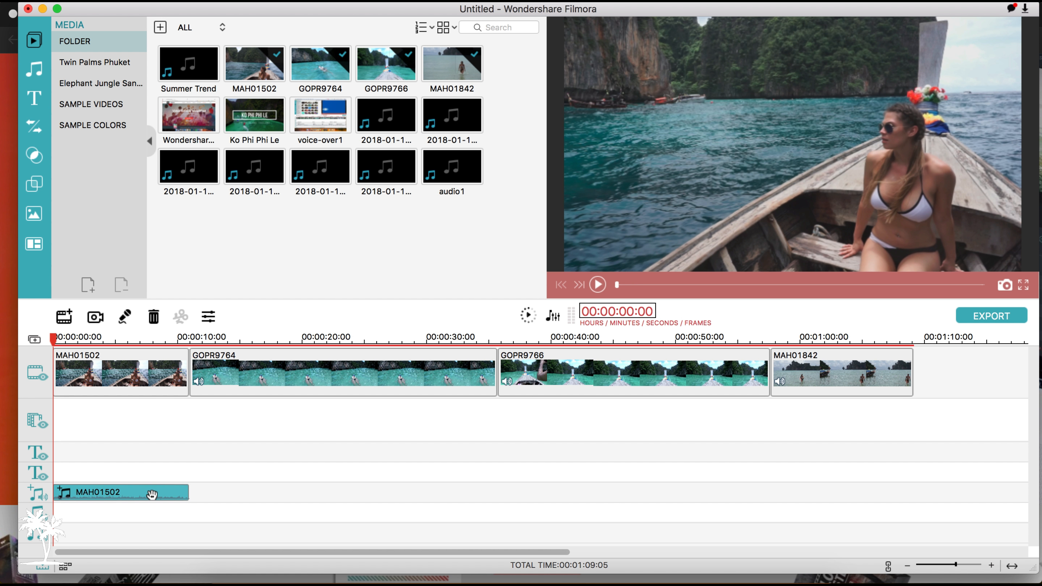
key(Delete)
Split the MAH01502 clip at 00:00:03:23 and delete the part before the cut.
click(128, 384)
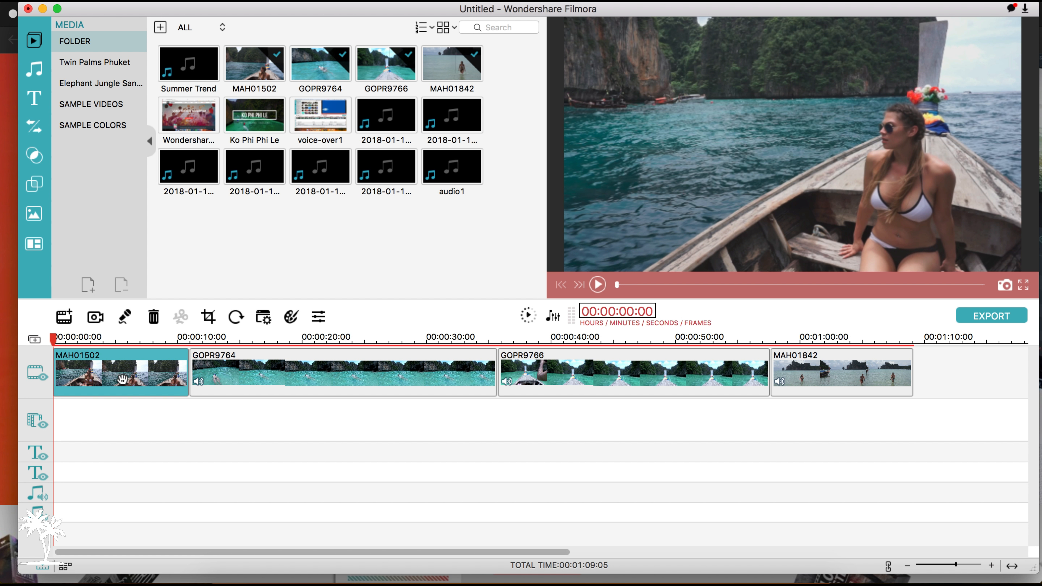
drag(54, 365, 101, 365)
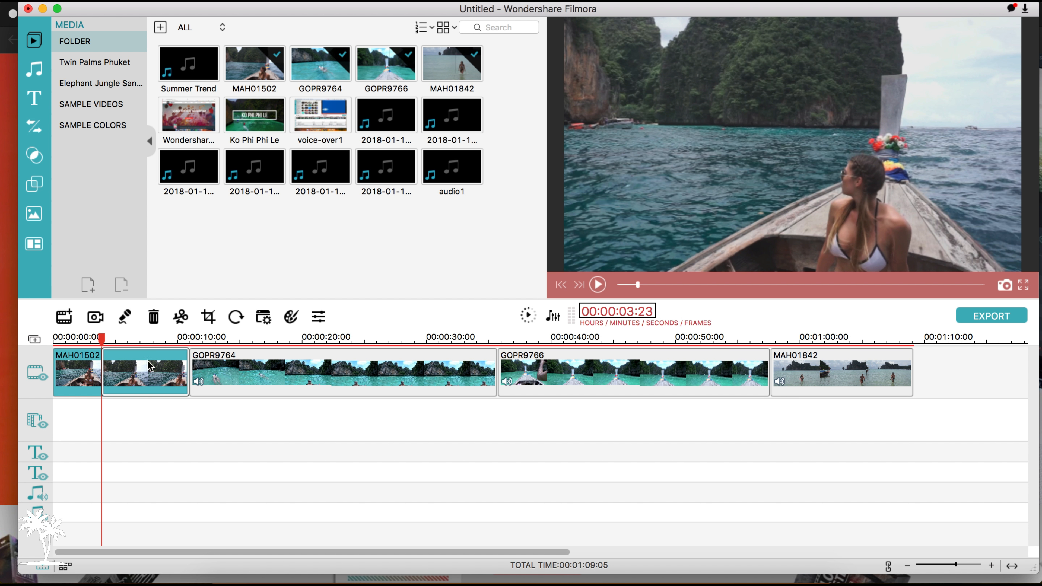
key(Delete)
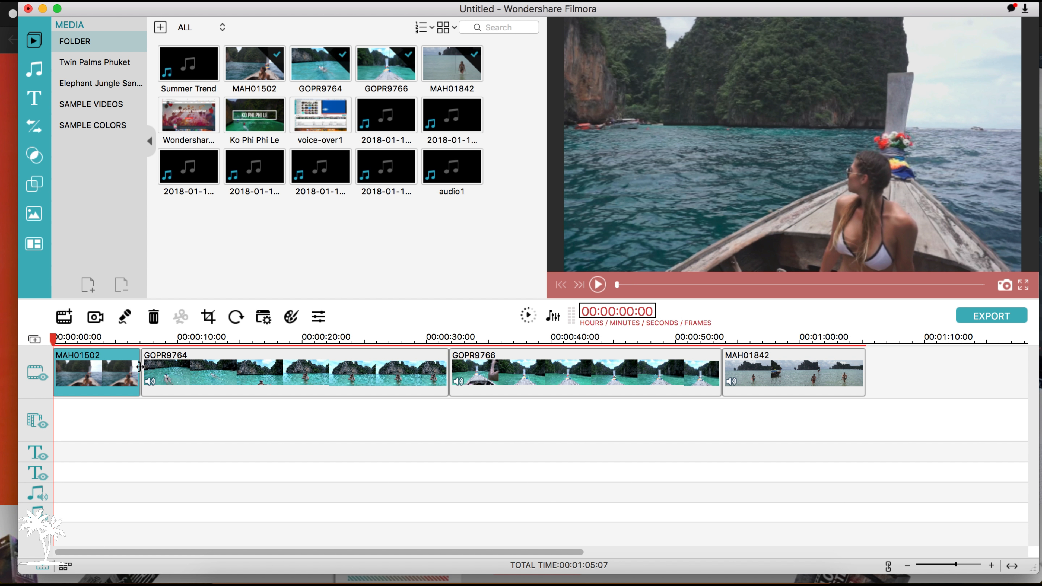
Cut off the end of the MAH01502 clip on the timeline at 00:00:03:02.
click(91, 365)
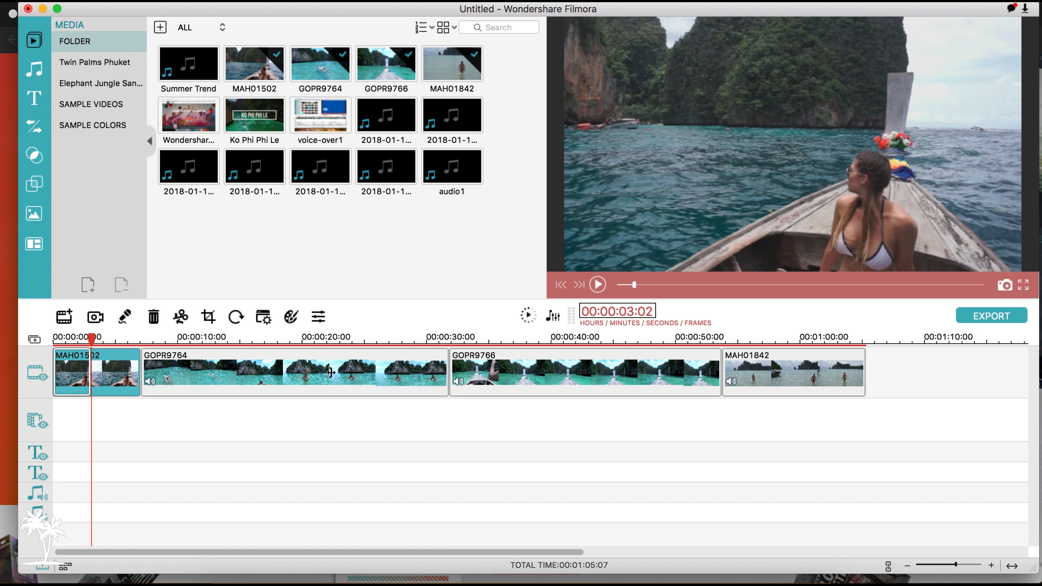
key(Delete)
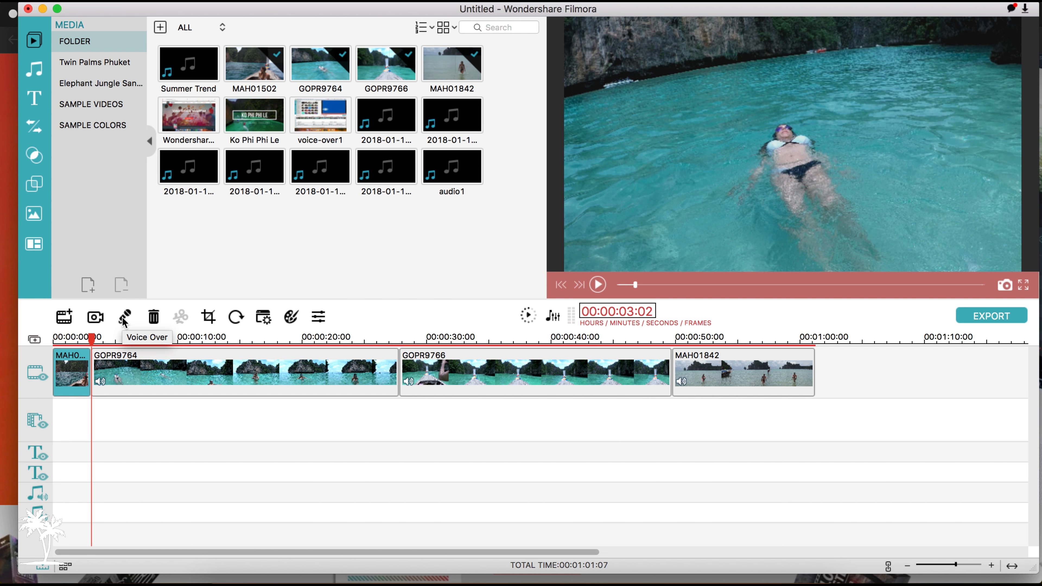
View the Voice Over recording options without making a recording.
click(124, 321)
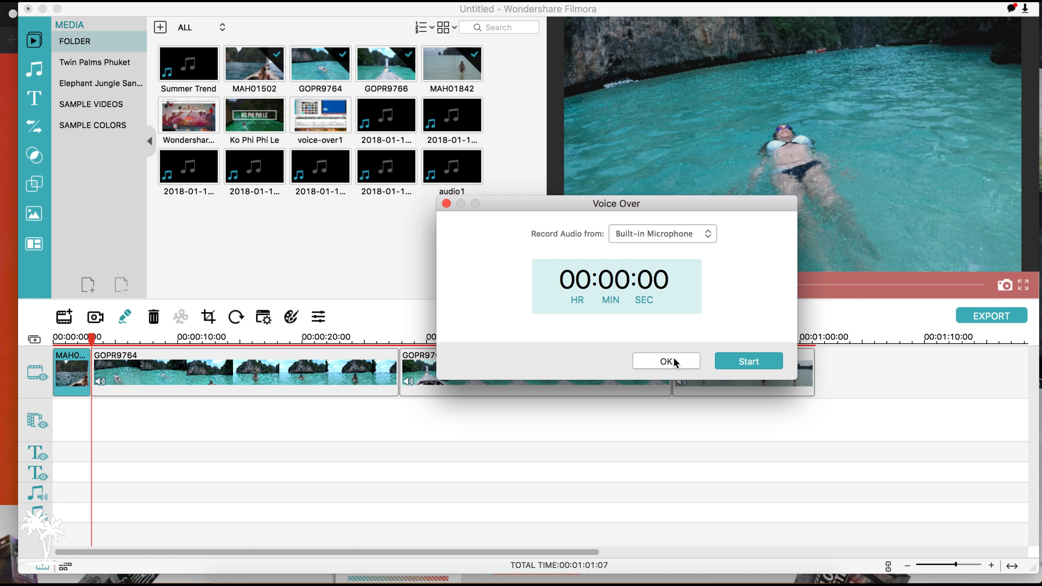
click(666, 361)
Delete the GOPR9764 clip from the main video track.
click(154, 359)
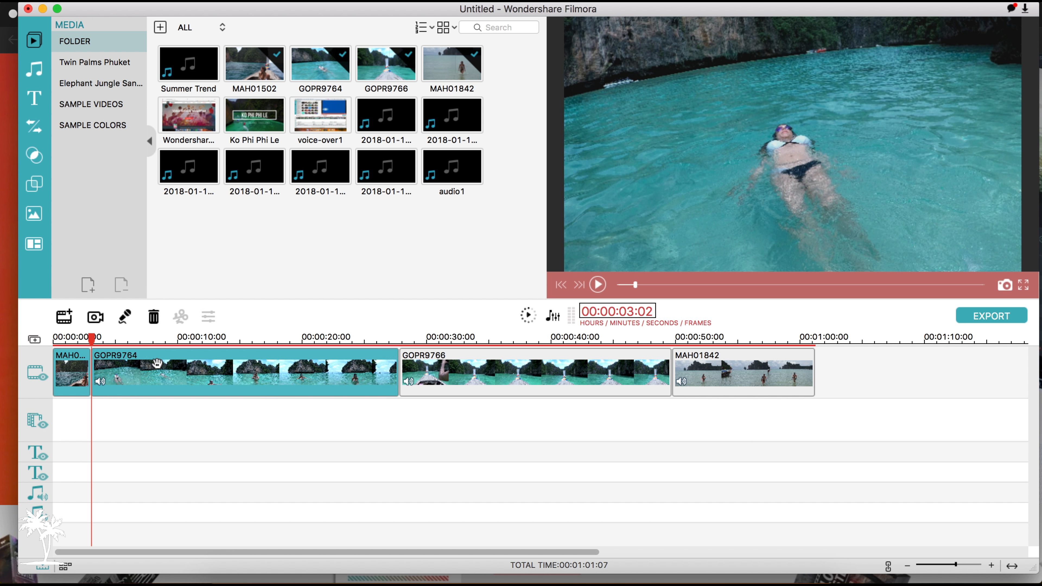
click(154, 316)
Trim the GOPR9766 clip to a duration of 00:00:17:03, undoing the excess shortening.
click(241, 365)
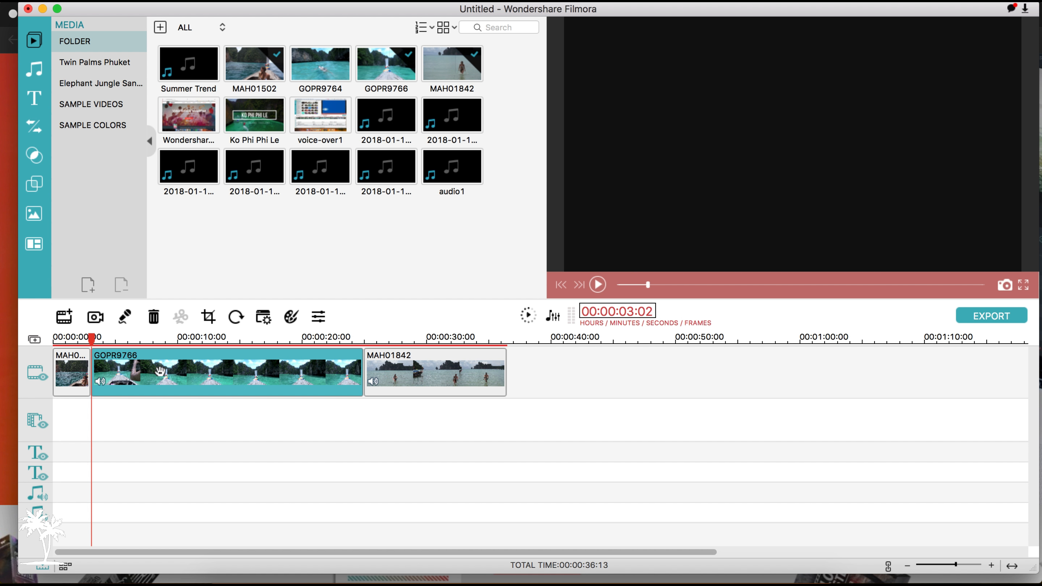
drag(92, 370, 203, 386)
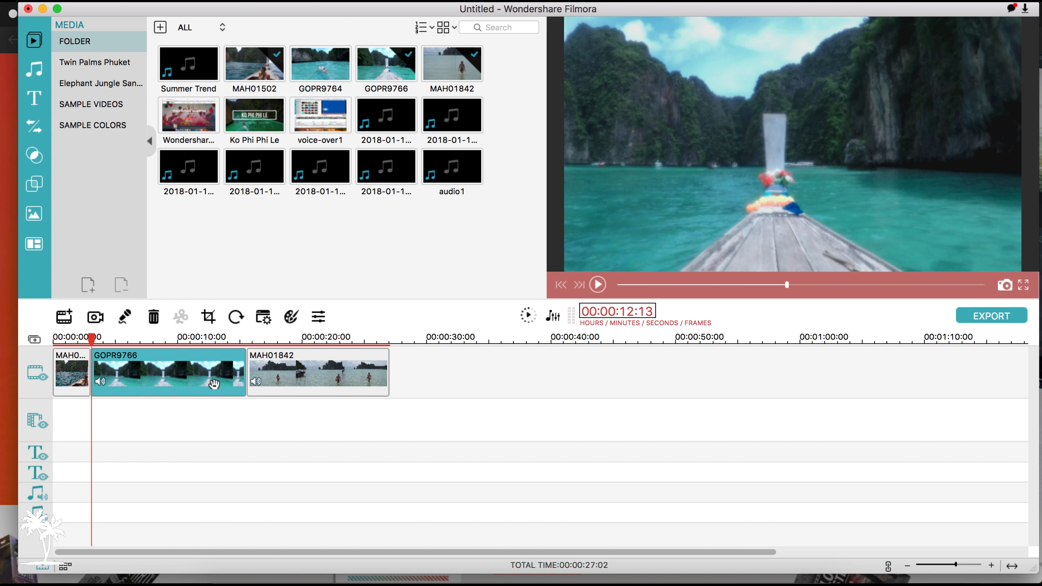
key(Home)
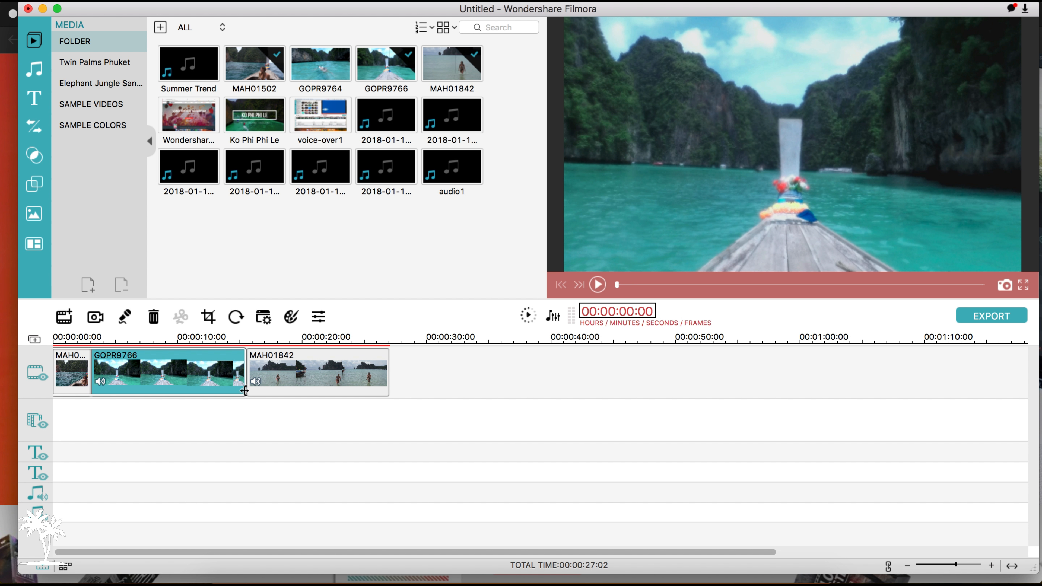
key(super+z)
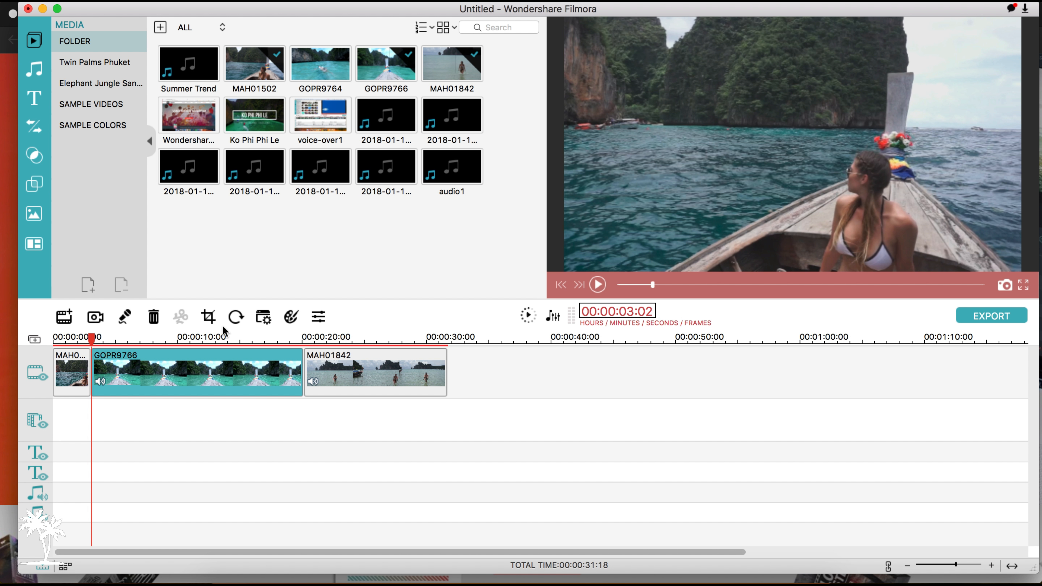
Set the GOPR9766 clip's brightness to -24 and its contrast to -27.
click(318, 317)
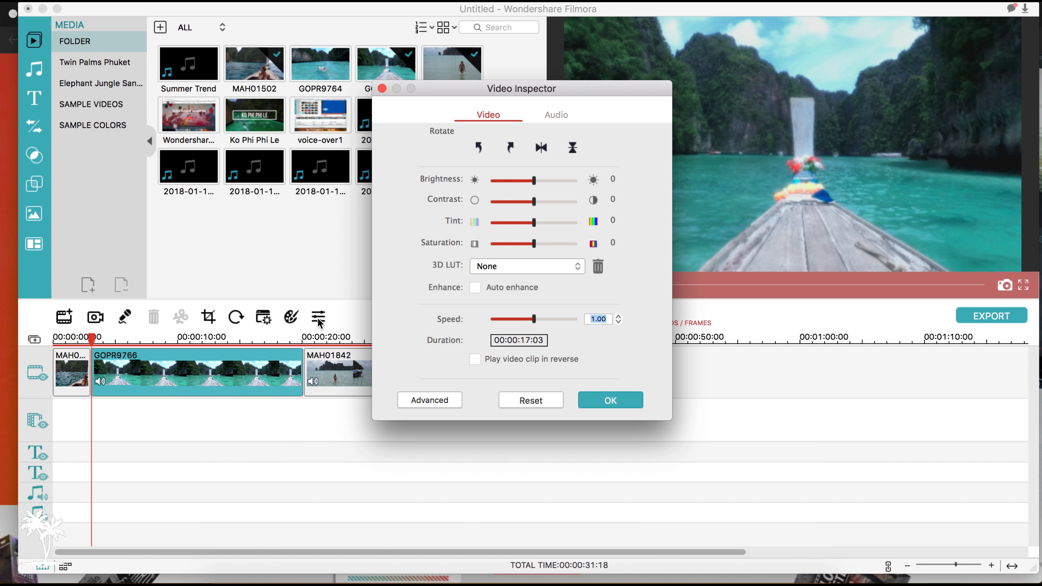
click(556, 180)
click(559, 201)
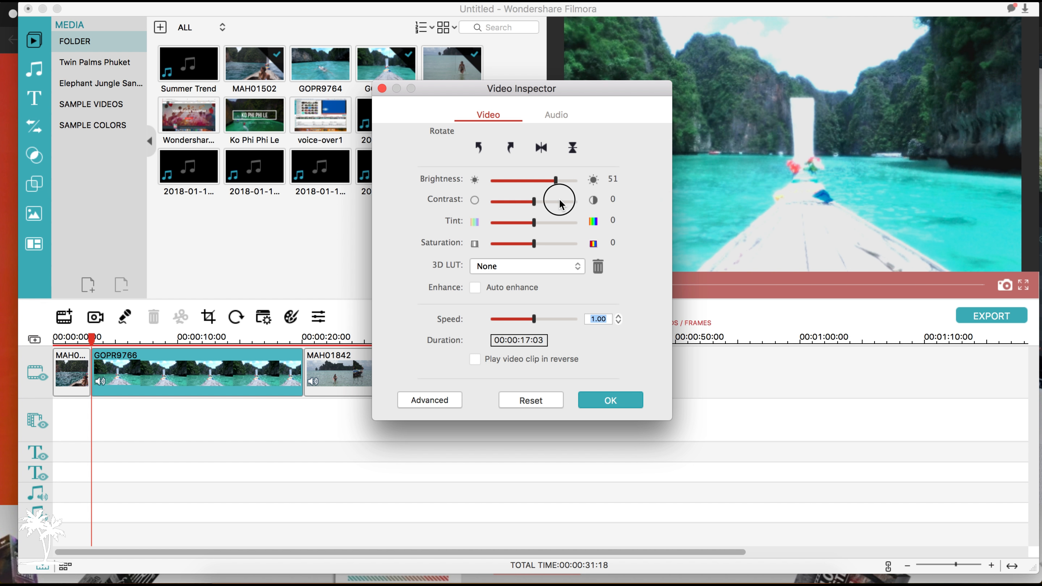
click(522, 201)
click(525, 180)
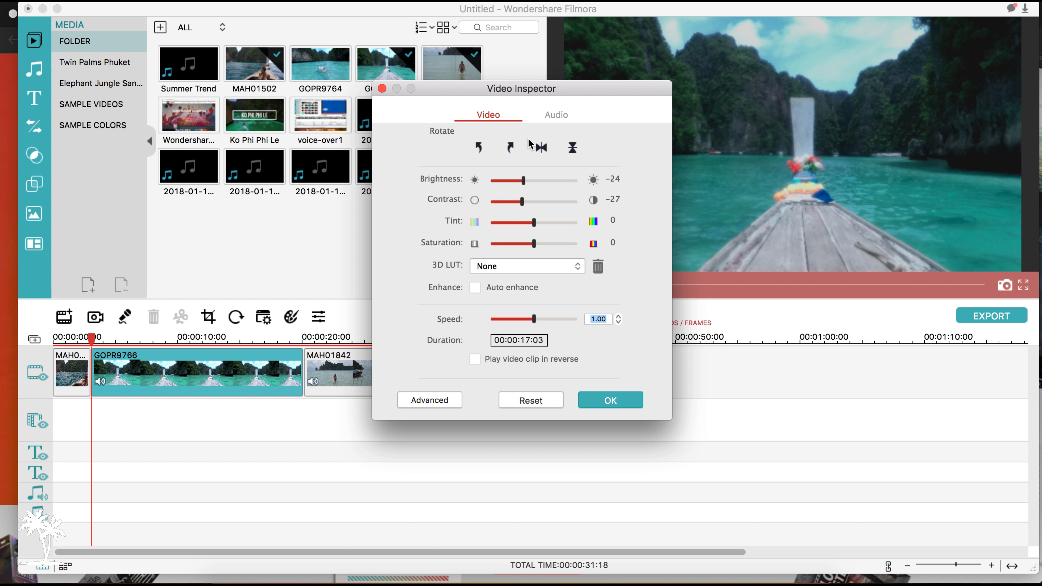
Try a 4.3 s fade-in and a 4.6 s fade-out on the GOPR9766 clip's audio, and reset the audio settings.
click(557, 115)
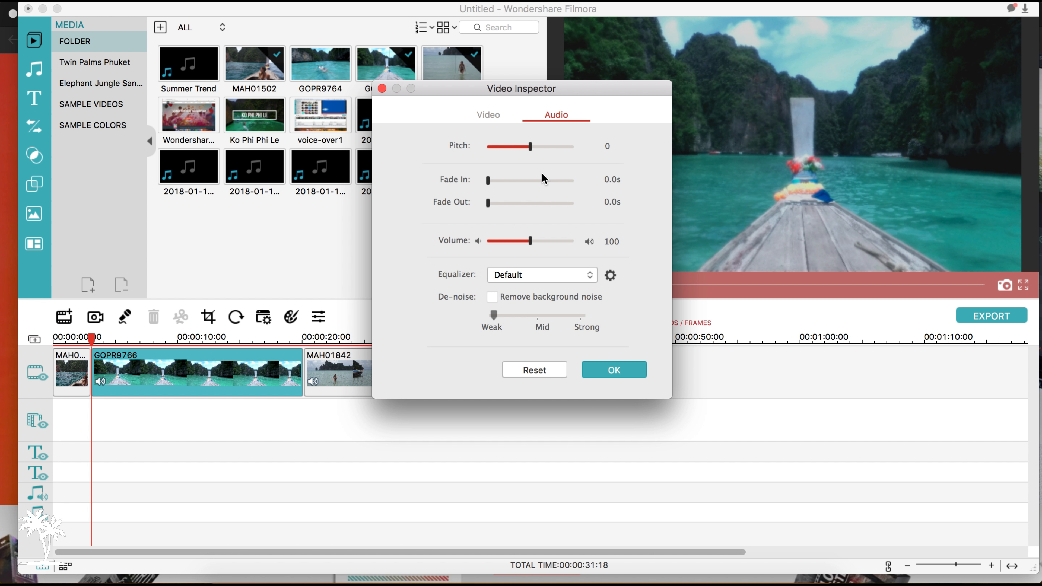
click(560, 181)
click(566, 203)
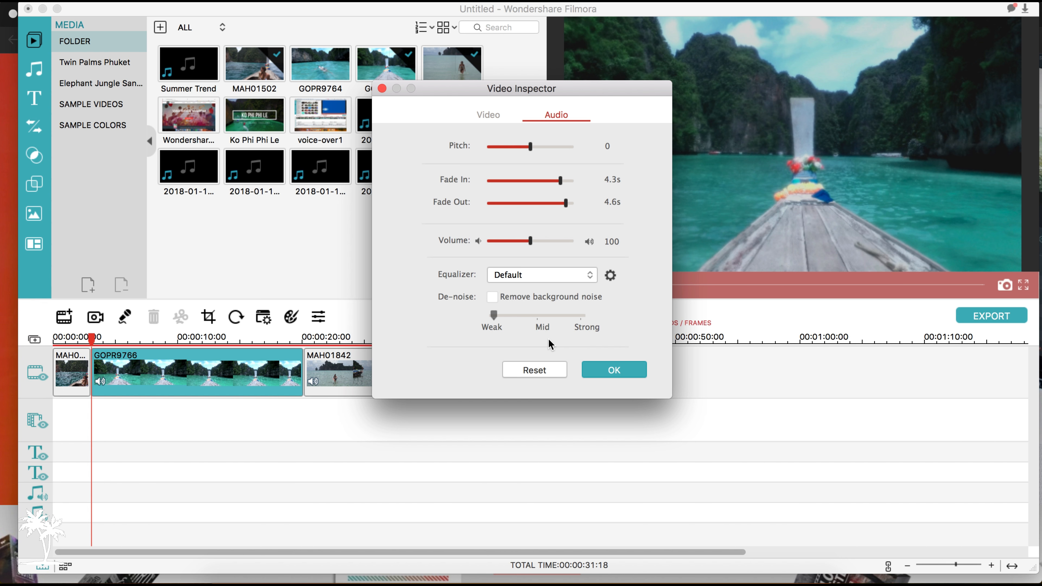
click(530, 370)
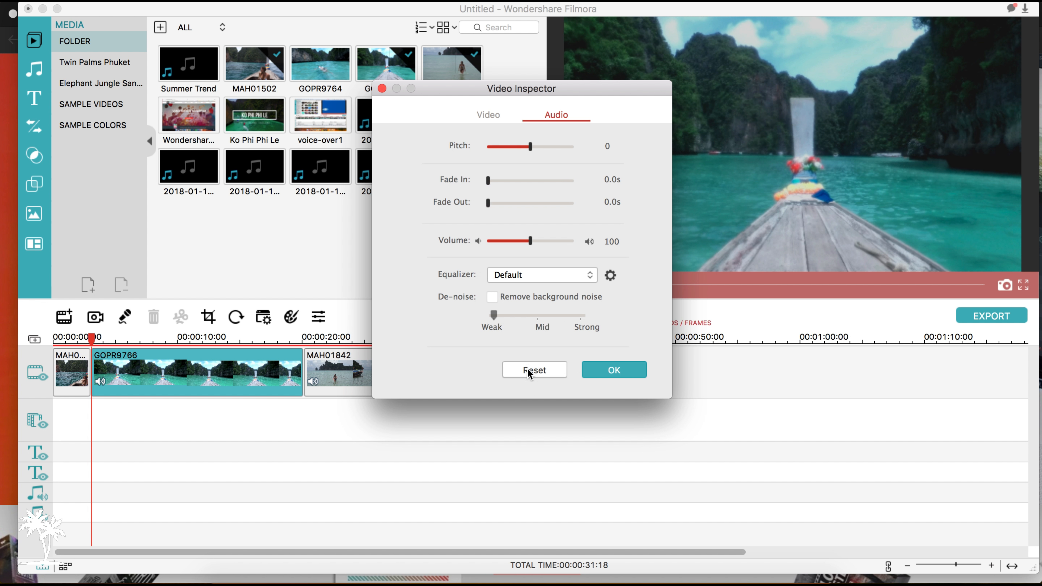
click(382, 88)
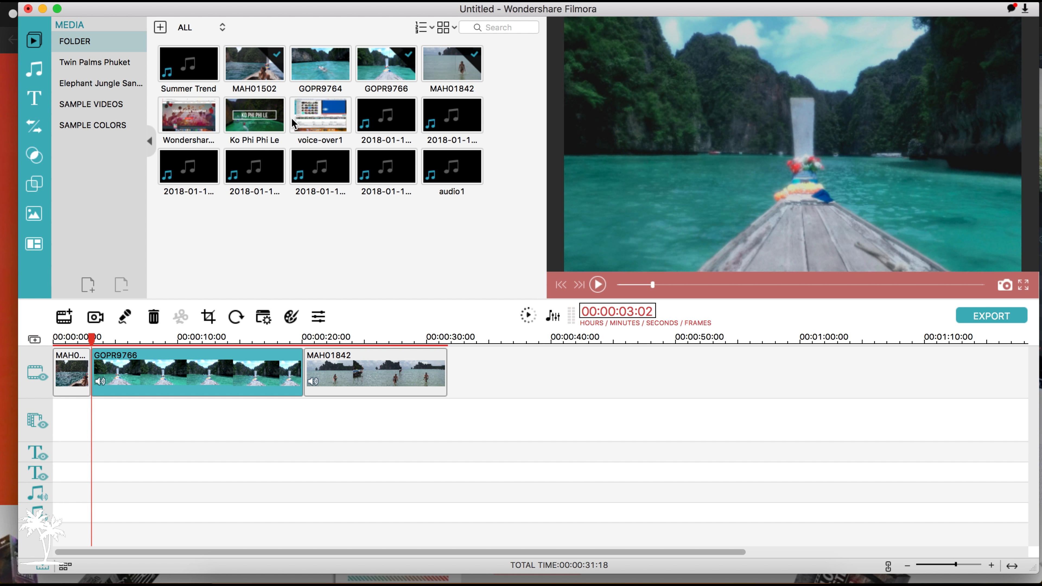
Add the GOPR9764 clip to the end of the video track and the music Always Dreaming - Same Town Forever at the timeline's start.
drag(342, 59, 310, 372)
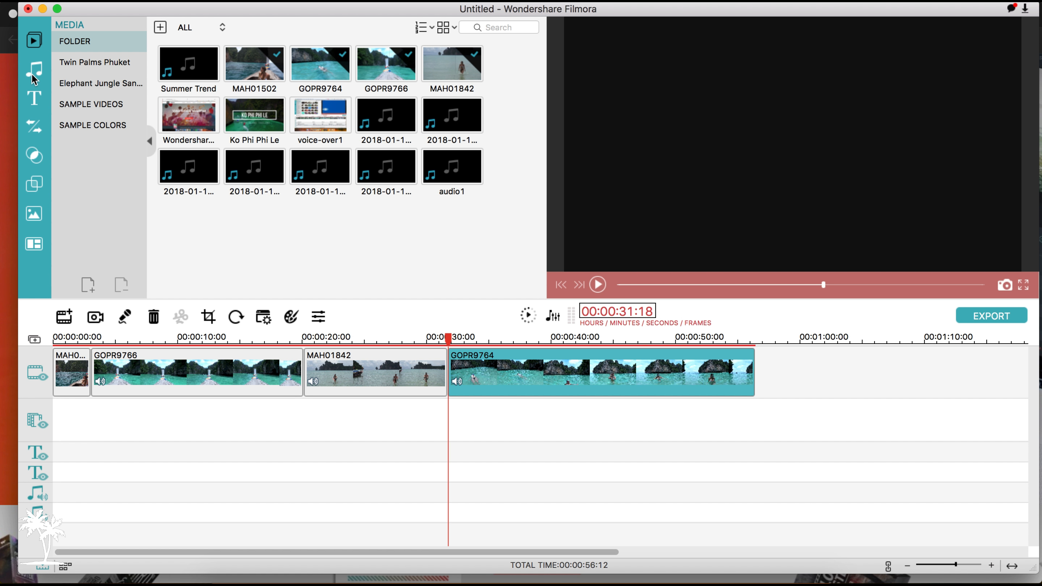
click(36, 70)
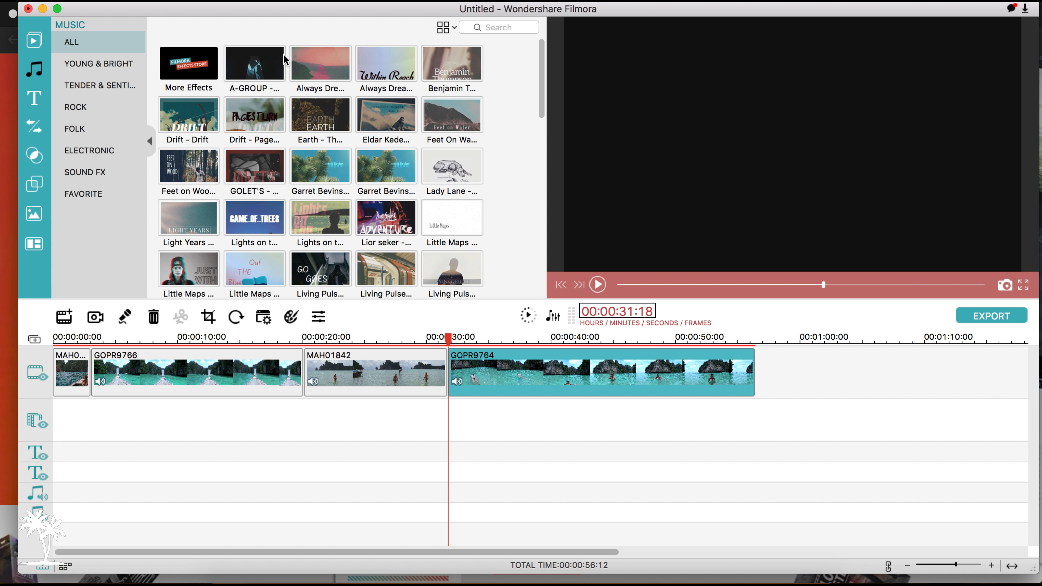
drag(330, 66, 61, 441)
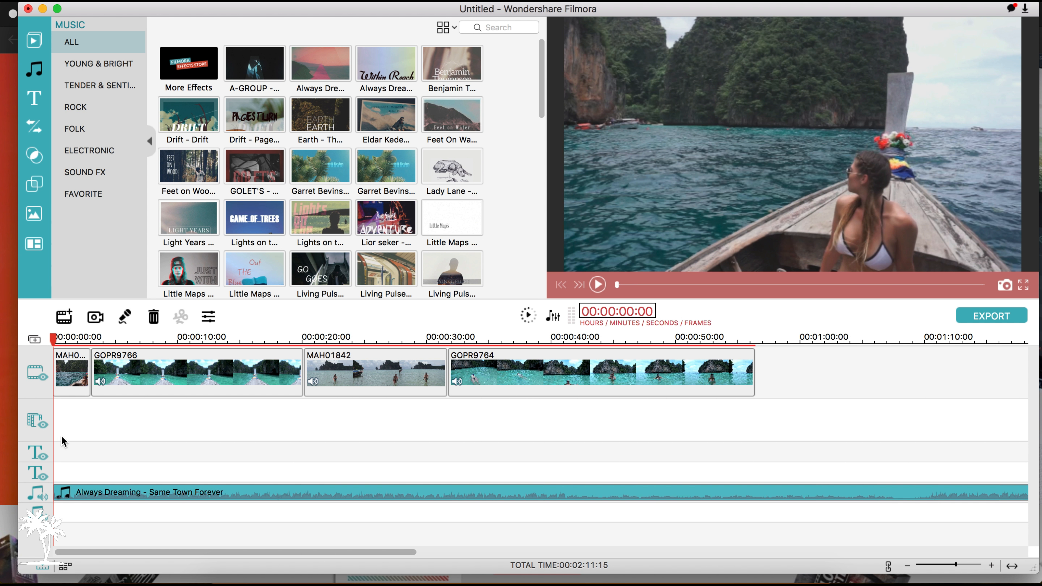
Play the first few seconds of the timeline to preview the footage with the music.
click(599, 286)
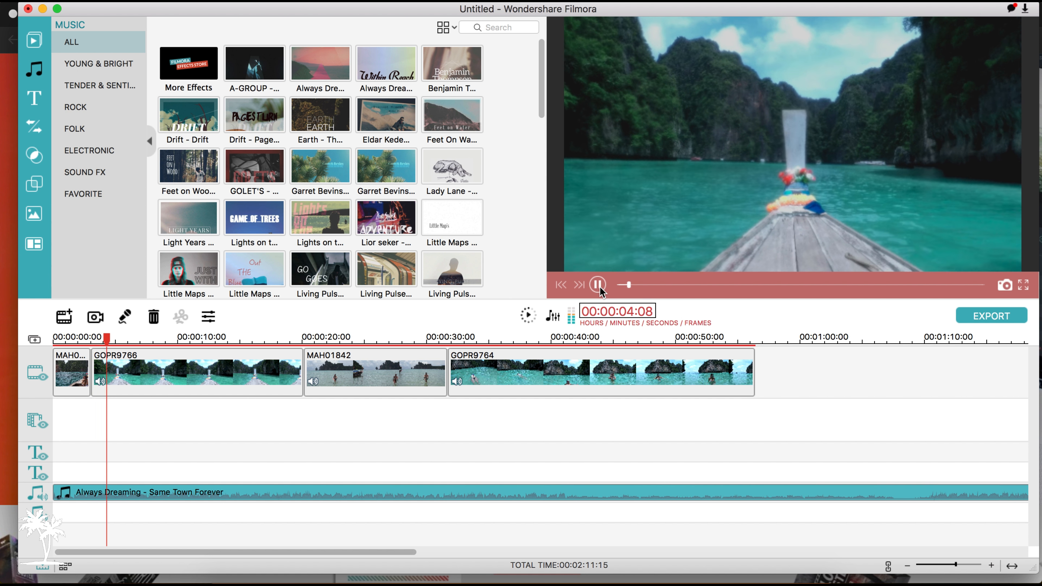
click(598, 285)
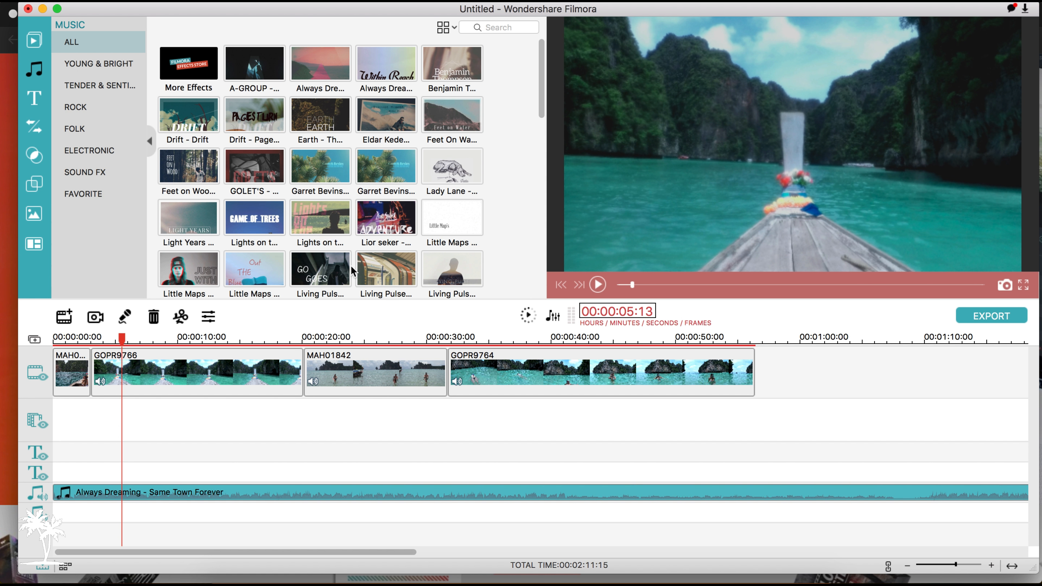
key(XF86AudioMute)
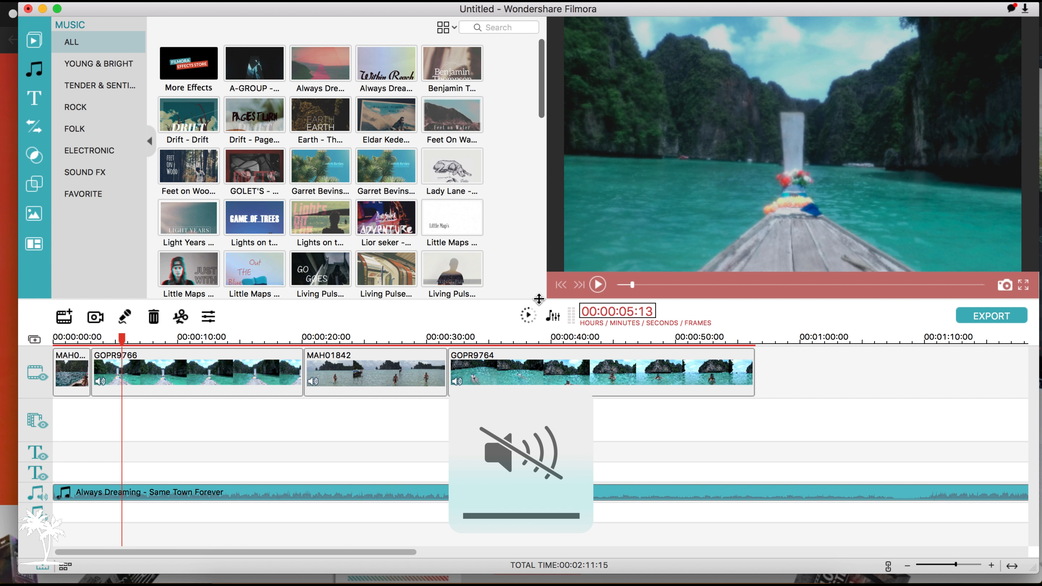
Insert the blue Terminal Pack travel opener at the beginning of the main video track and preview it.
click(43, 105)
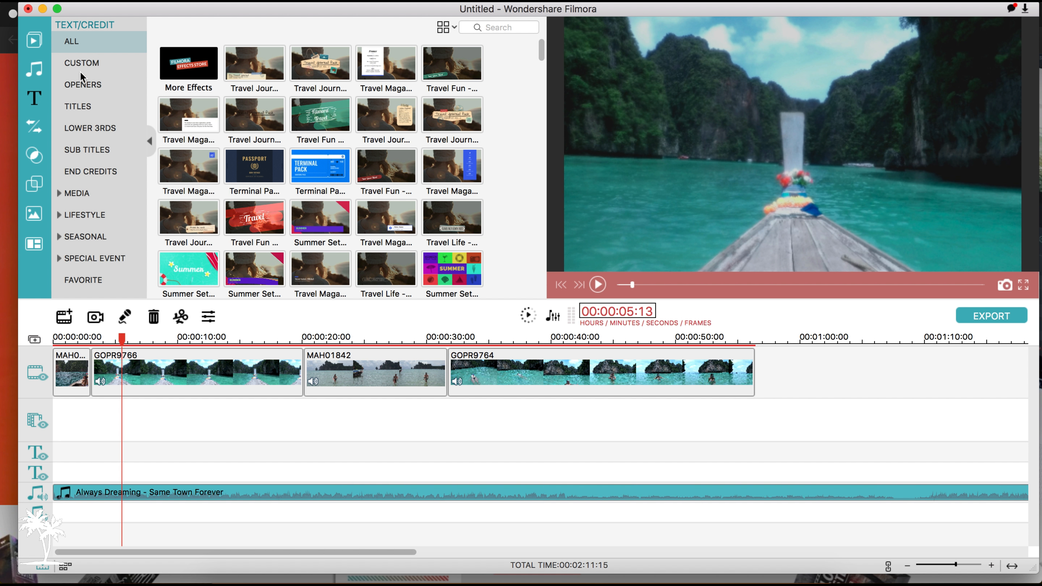
drag(323, 177, 57, 361)
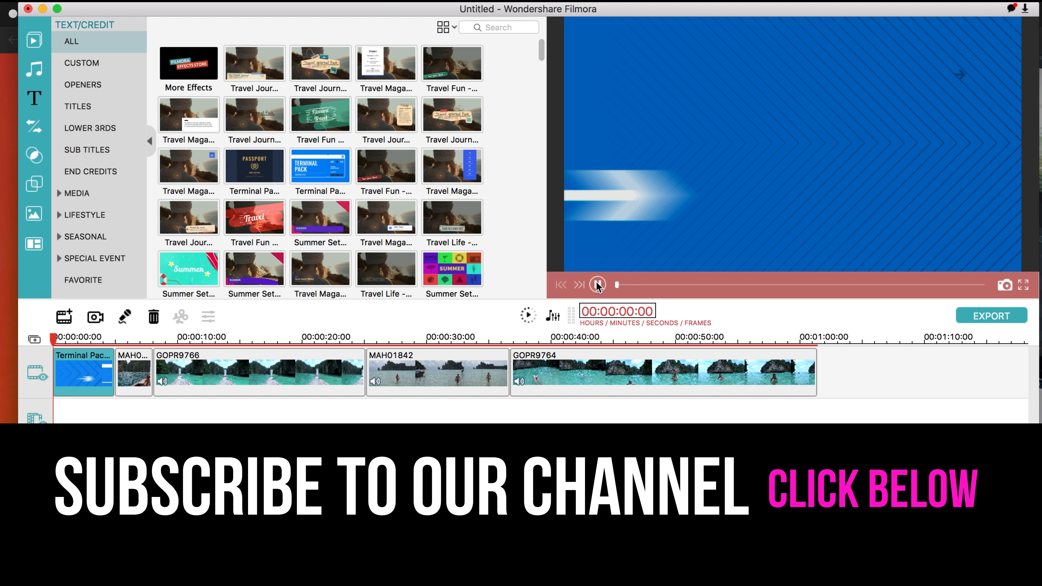
click(597, 284)
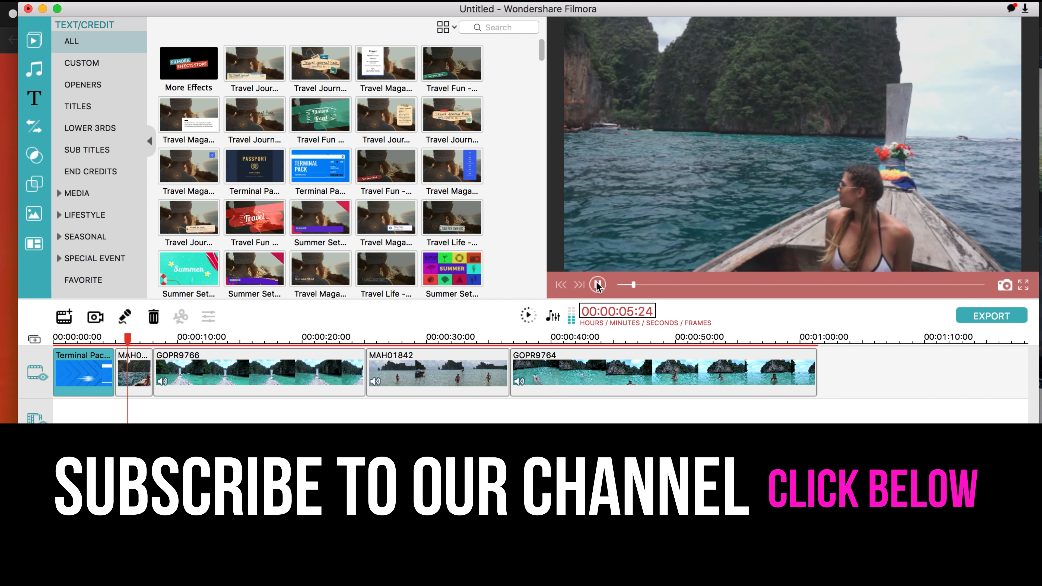
scroll(509, 231, down, 2)
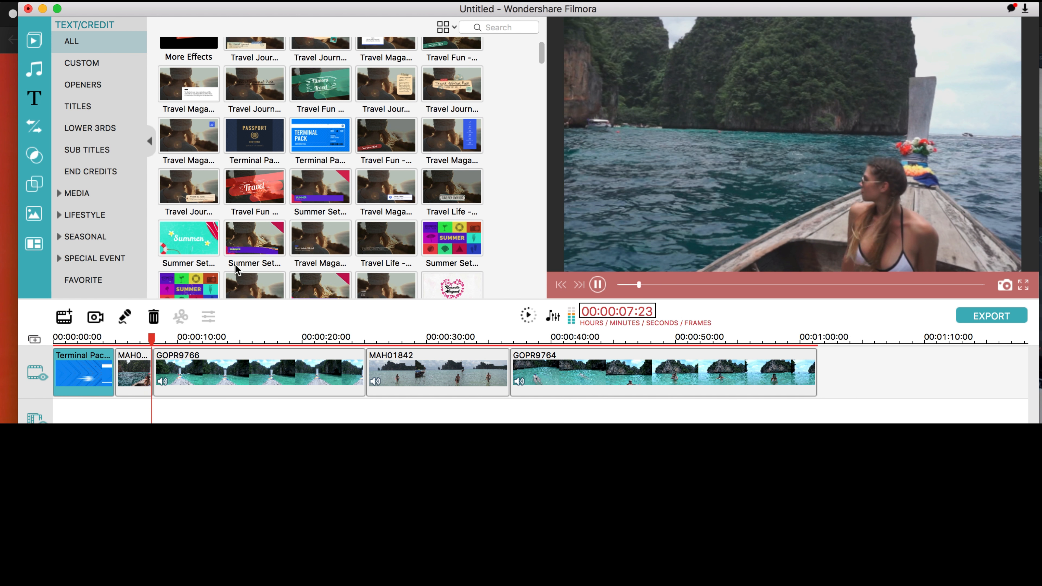
Place the Dispersionblur transition between the Terminal Pack opener and the MAH01502 clip.
click(35, 127)
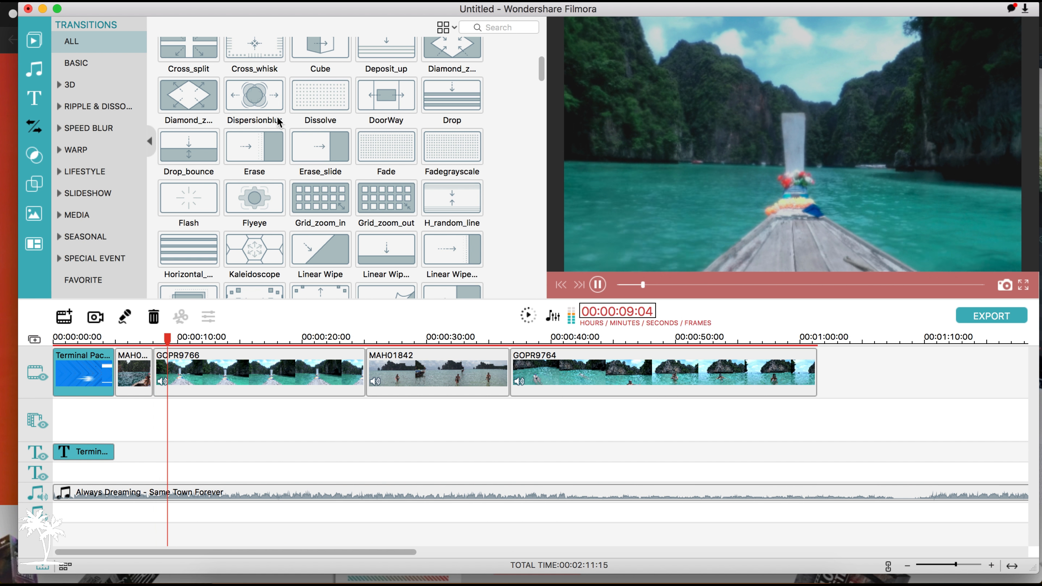
drag(273, 108, 111, 395)
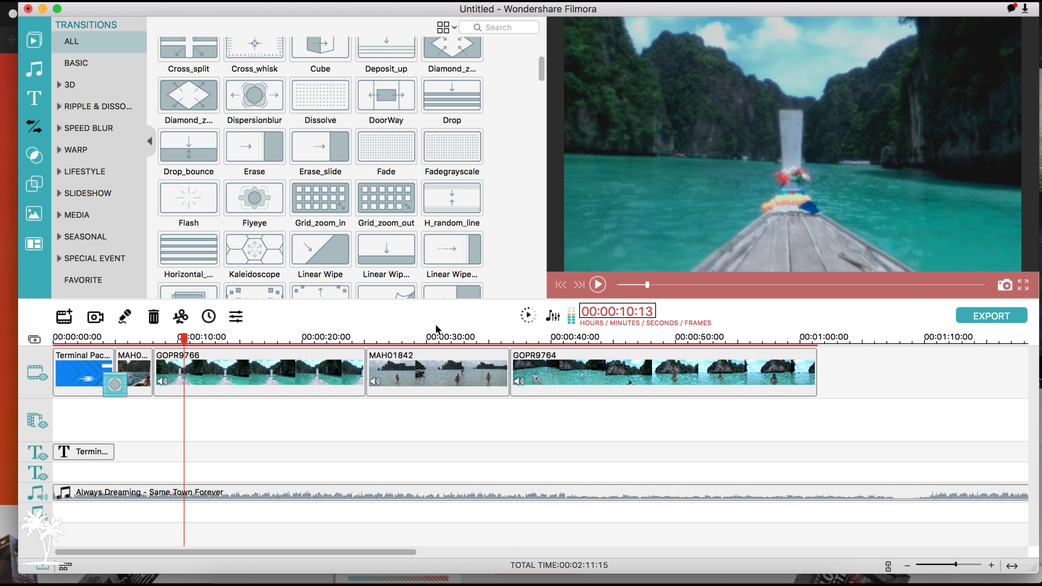
Shorten the GOPR9764 clip to end at 00:00:48:22, and detach and delete its audio.
click(591, 385)
drag(816, 378, 662, 380)
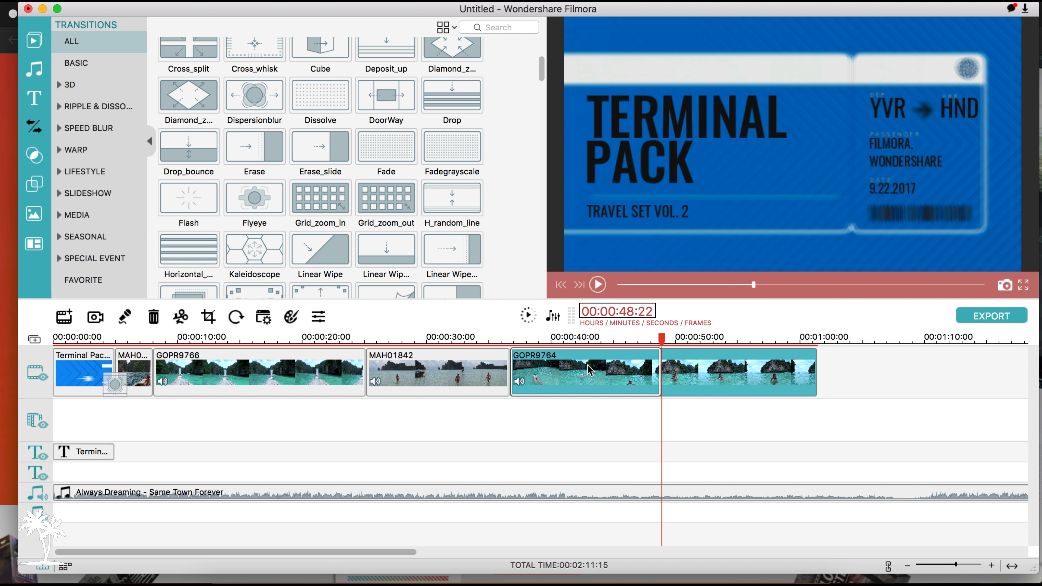
right_click(590, 371)
click(634, 528)
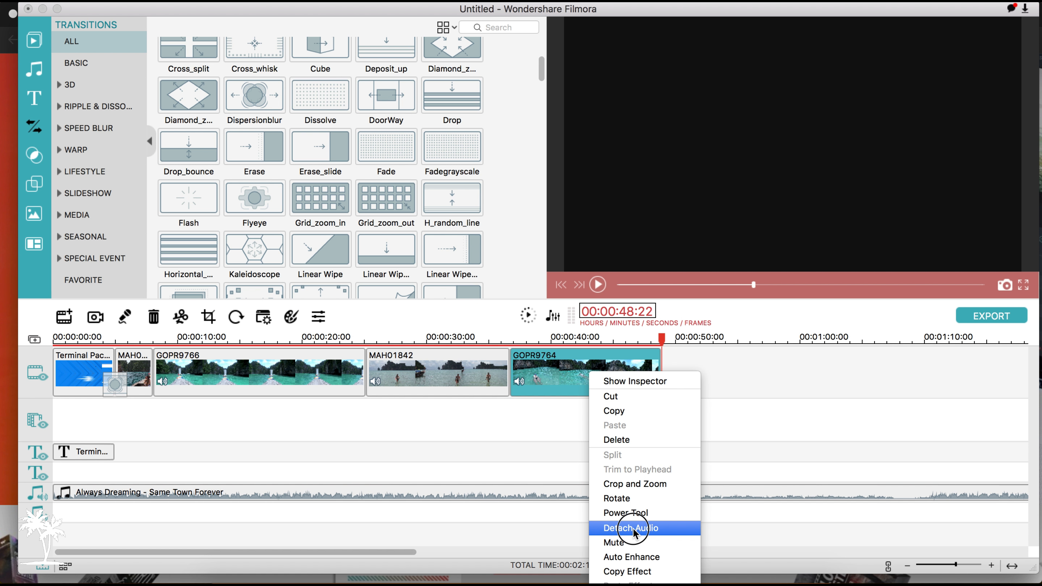
key(Delete)
Detach the audio from the MAH01842 clip and delete the detached audio from the timeline.
click(454, 355)
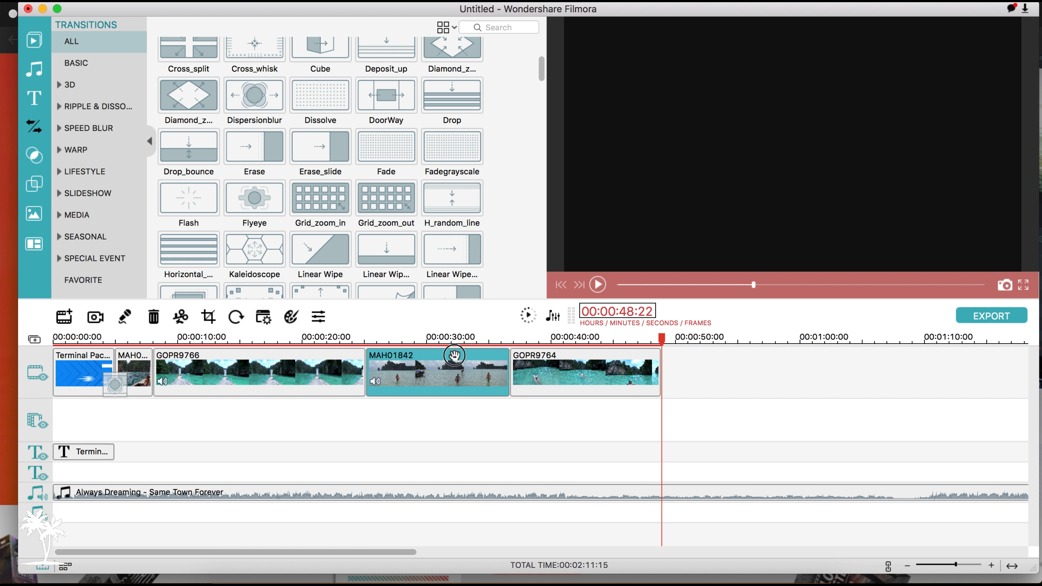
right_click(455, 376)
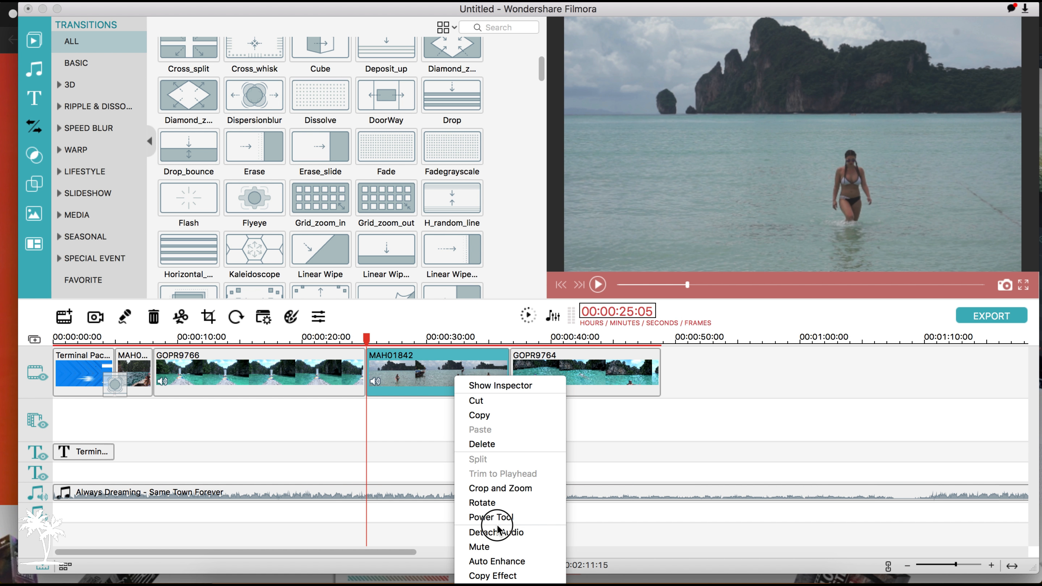
click(496, 532)
click(439, 491)
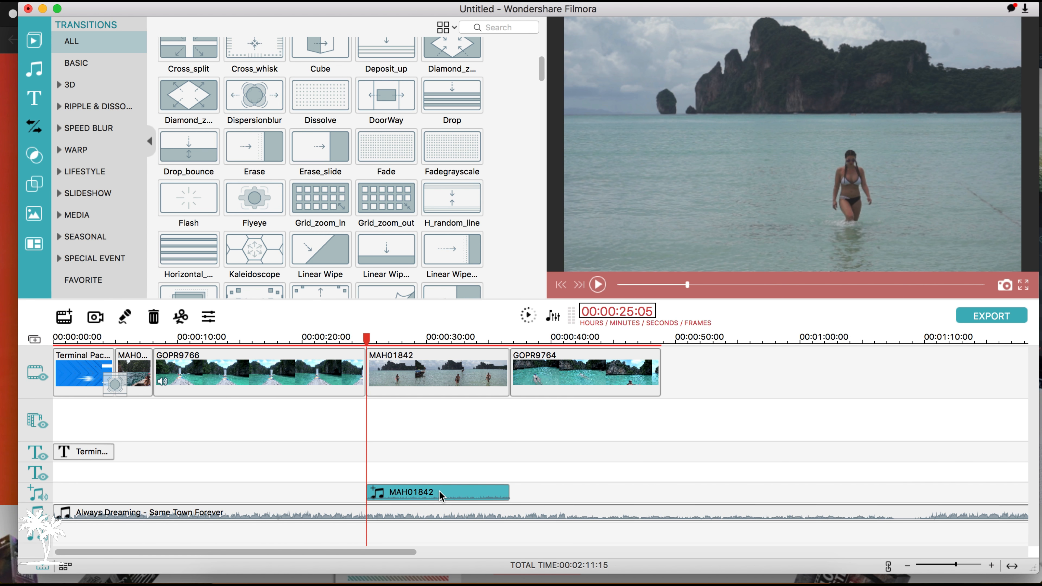
key(Delete)
Detach the audio from the GOPR9766 clip and delete the detached audio from the timeline.
right_click(259, 374)
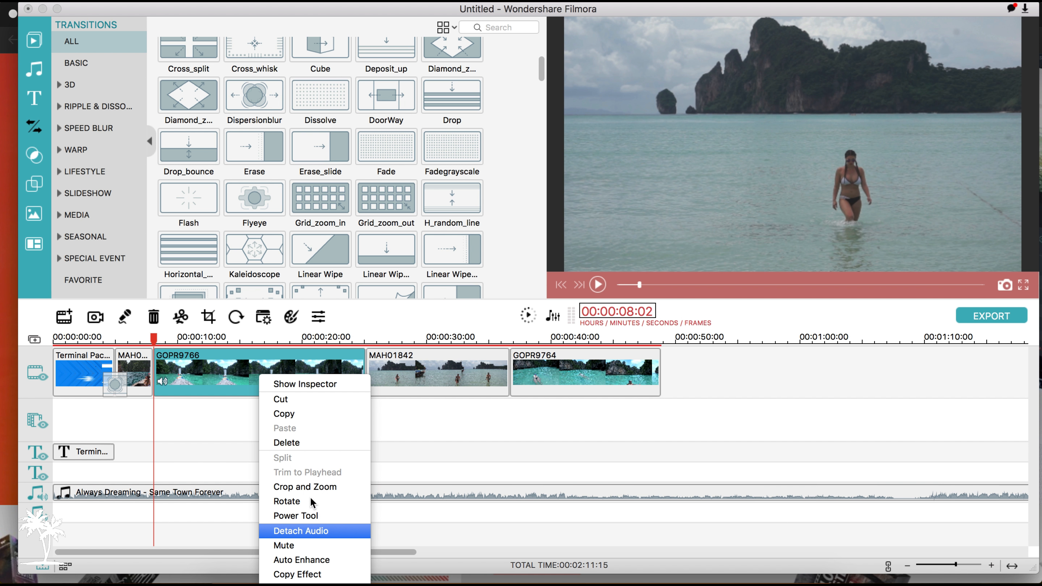
click(301, 530)
key(Delete)
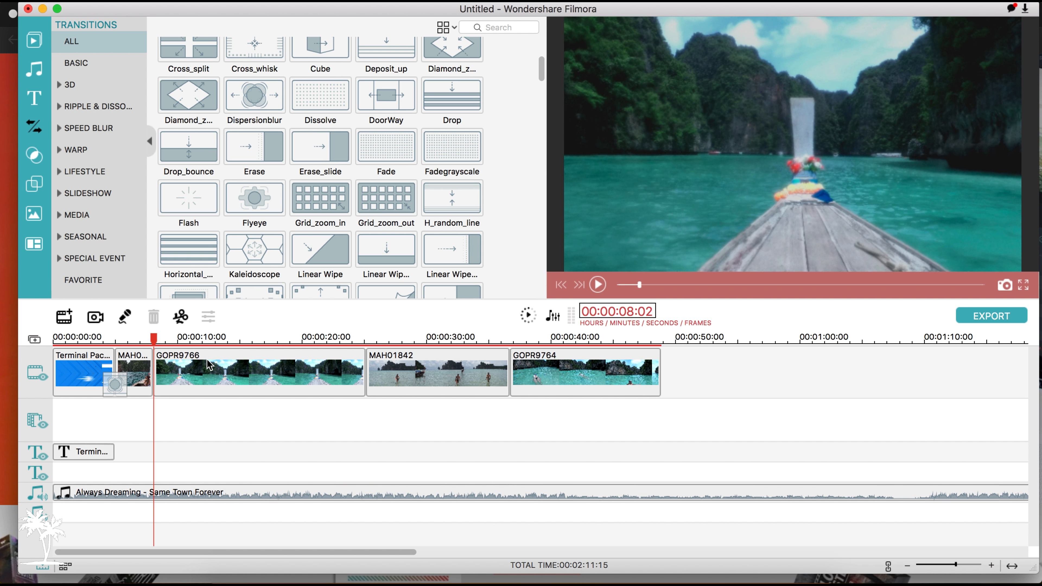
Browse the seasonal, media and lifestyle transitions and place the second Travel Memories transition between the MAH01502 and GOPR9766 clips.
scroll(386, 212, up, 5)
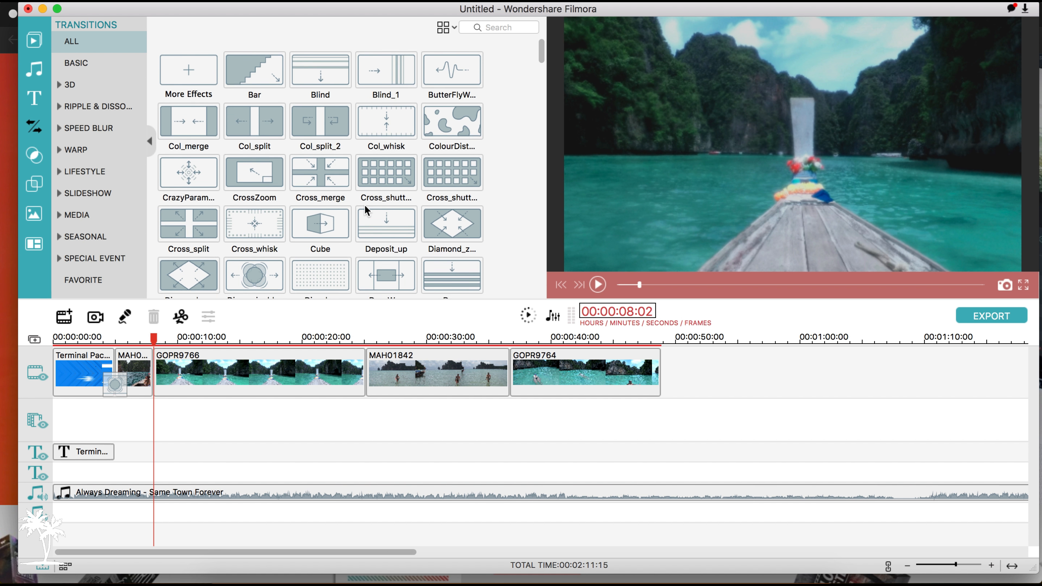
click(63, 244)
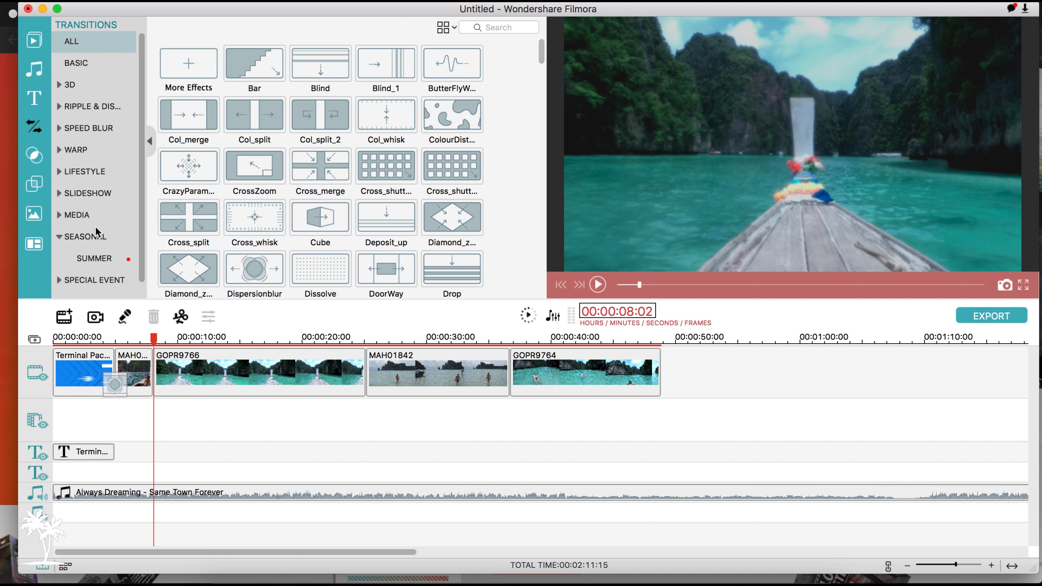
scroll(78, 230, down, 1)
click(80, 244)
click(61, 203)
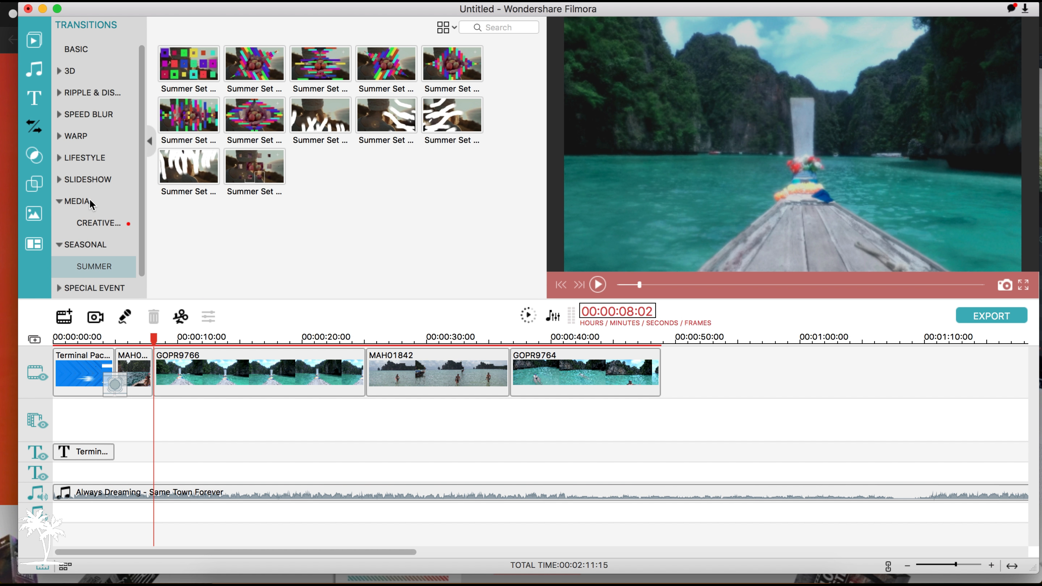
click(90, 225)
click(60, 164)
click(105, 180)
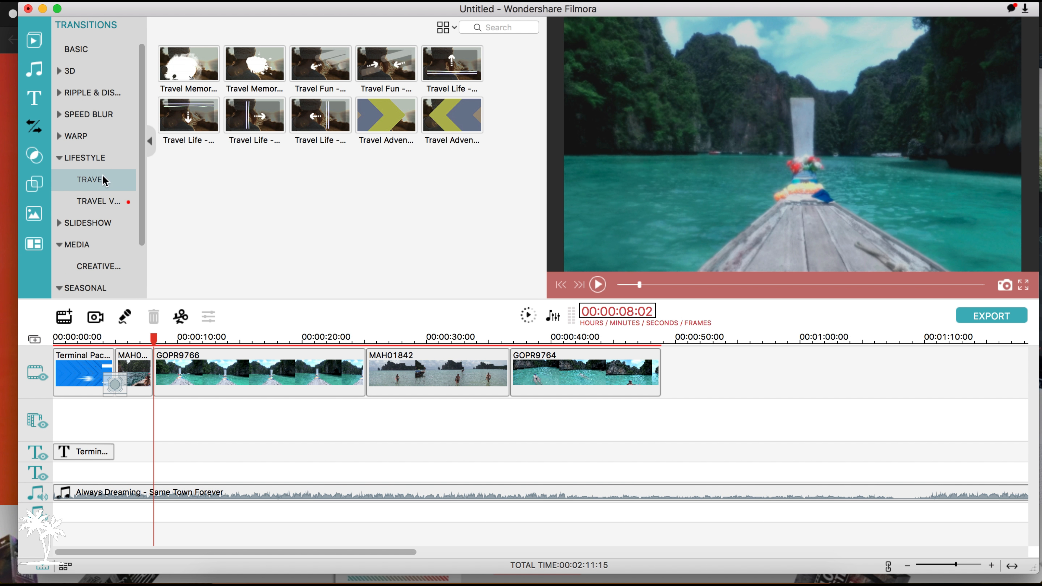
drag(259, 71, 153, 381)
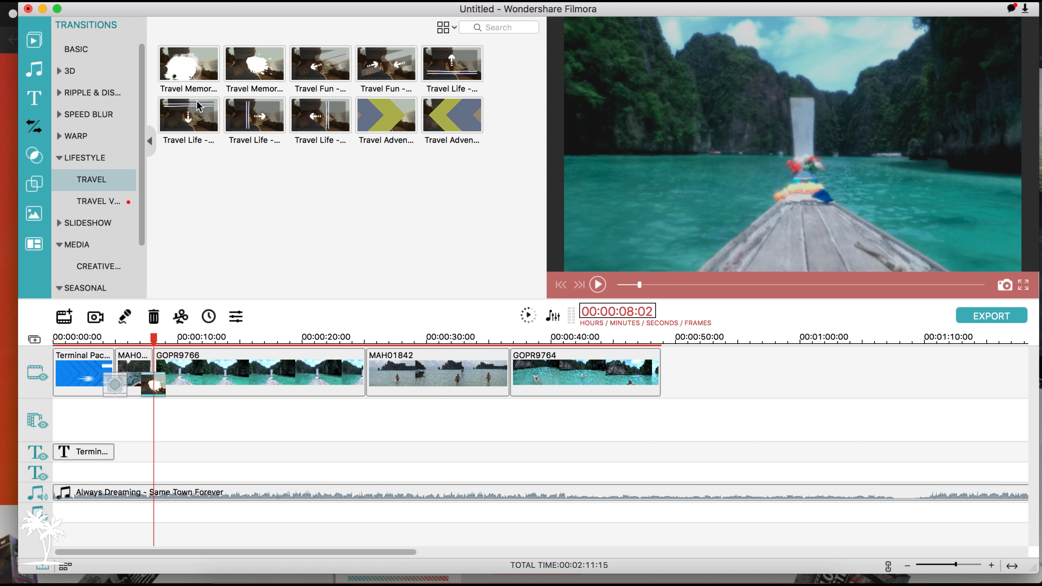
Place blue Terminal Pack arrow transitions, right-pointing between GOPR9766 and MAH01842, and left-pointing between MAH01842 and GOPR9764.
click(94, 202)
click(282, 264)
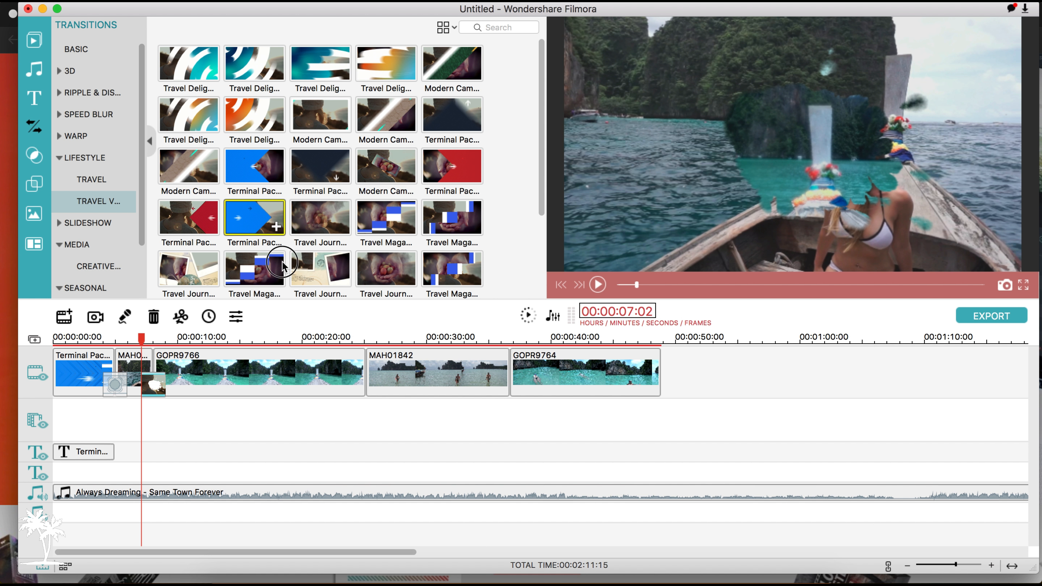
drag(282, 264, 358, 376)
drag(227, 179, 508, 393)
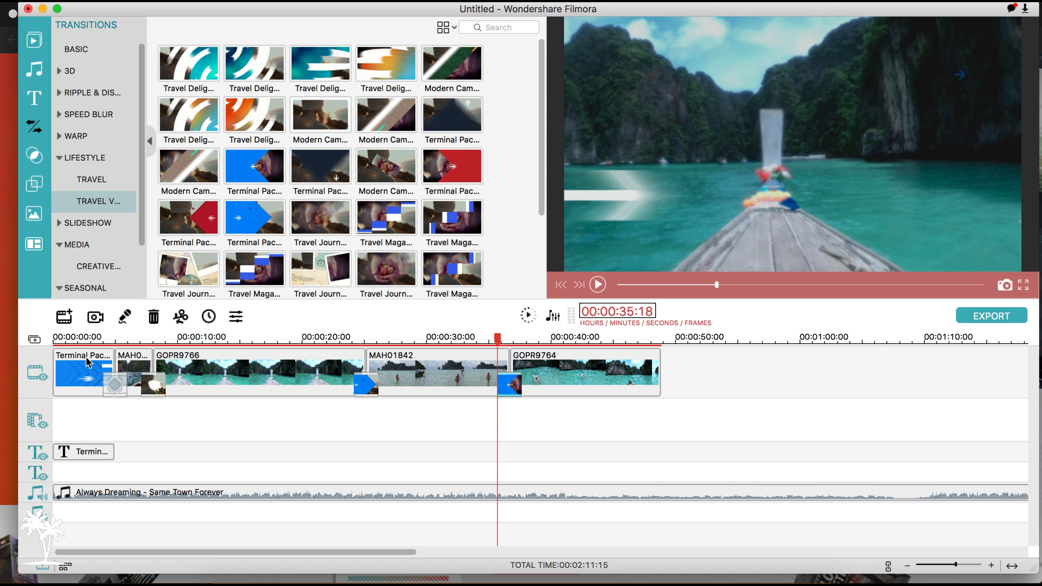
Play the timeline from the start of the MAH01502 clip to review the first transitions.
click(135, 361)
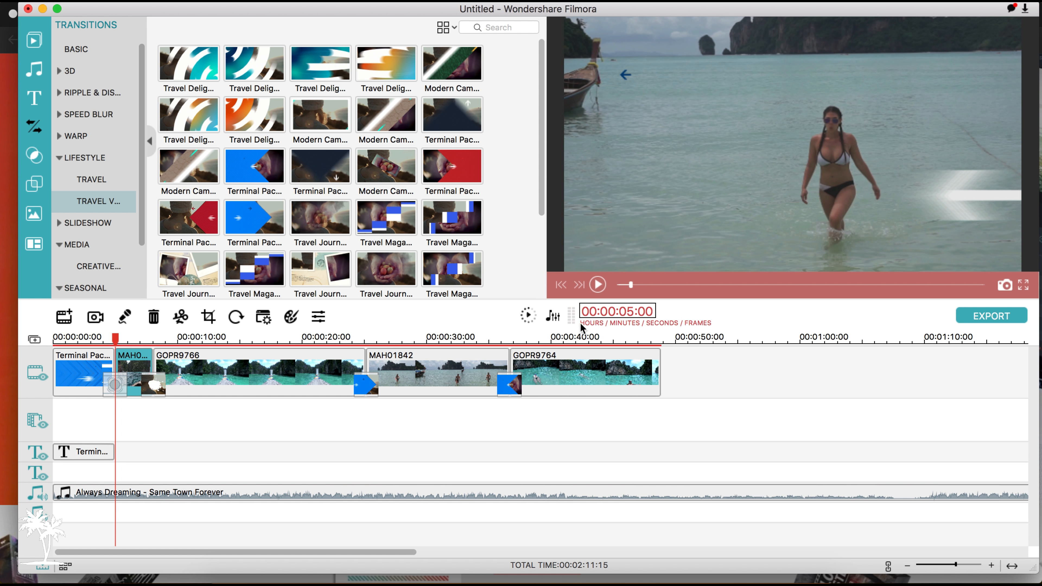
click(599, 290)
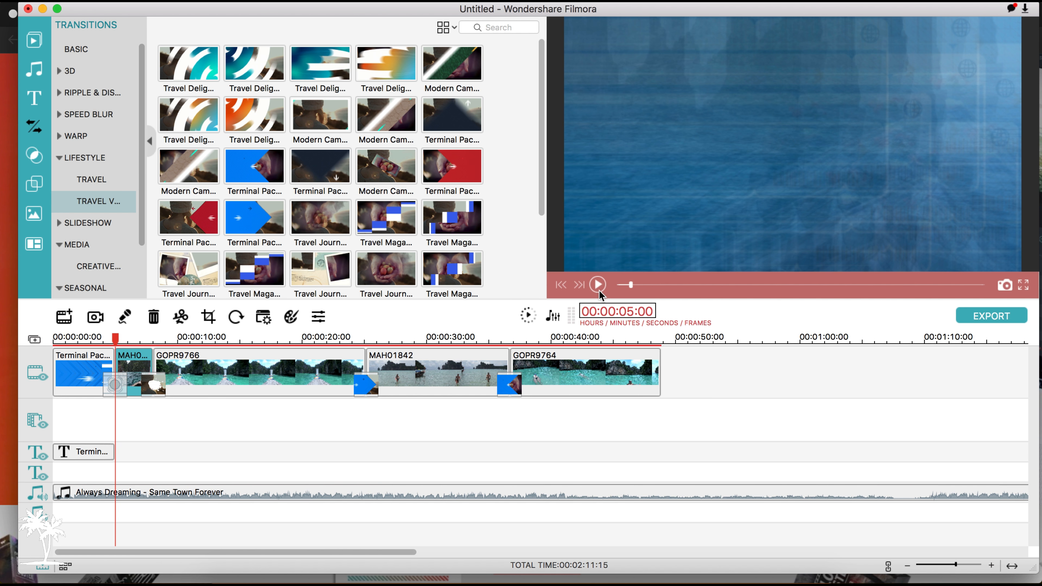
key(XF86AudioLowerVolume)
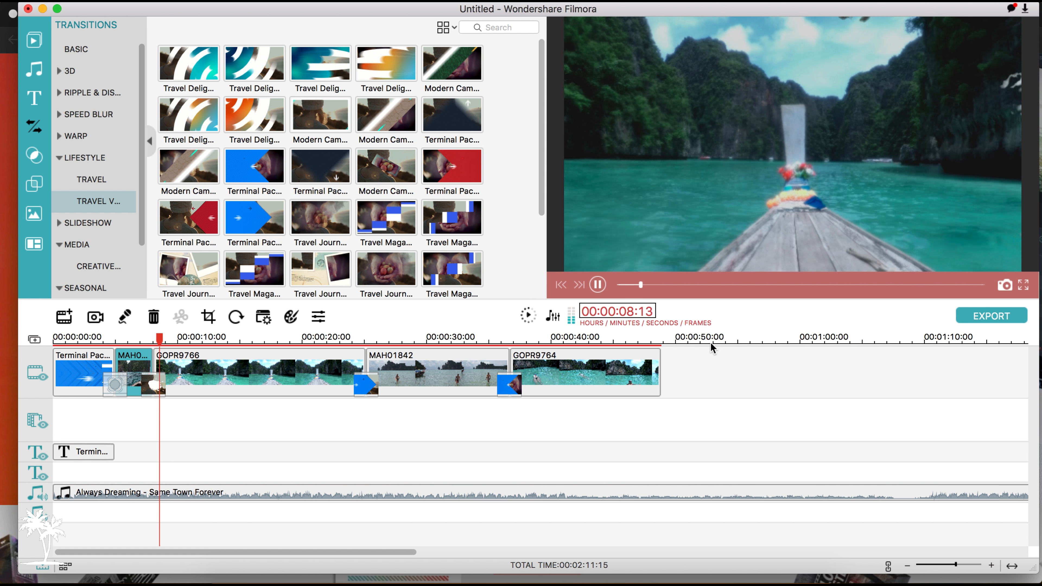
click(598, 285)
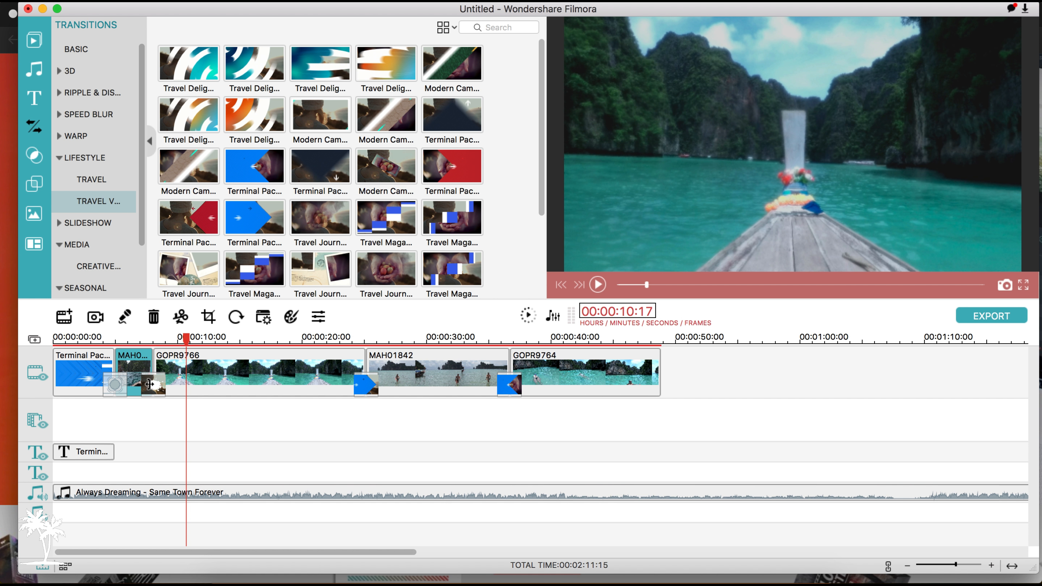
key(XF86AudioMute)
Lengthen the Travel Memories transition between MAH01502 and GOPR9766 so that it ends at about 00:00:10:04.
double_click(149, 384)
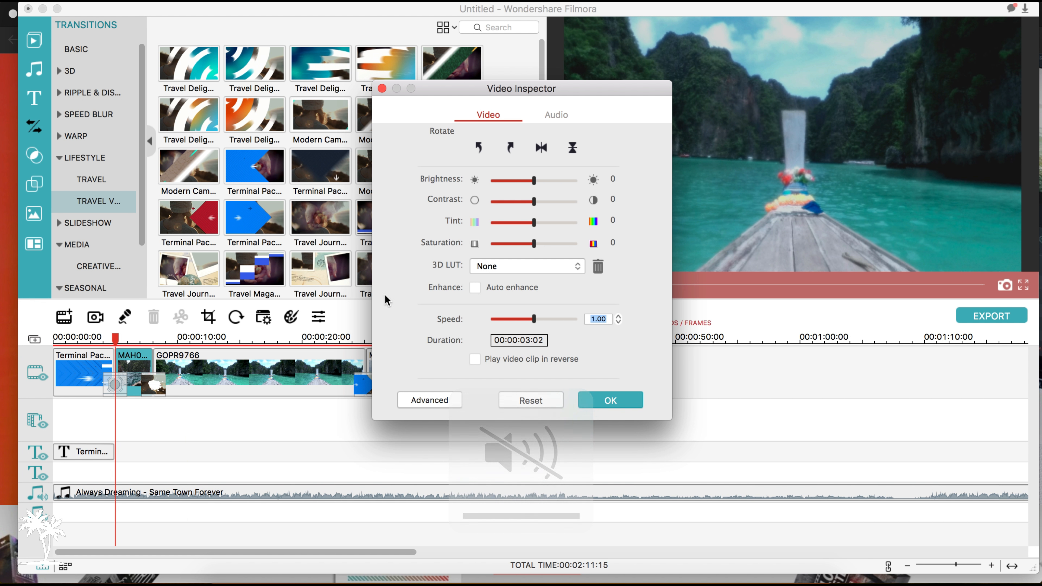
click(382, 88)
click(154, 388)
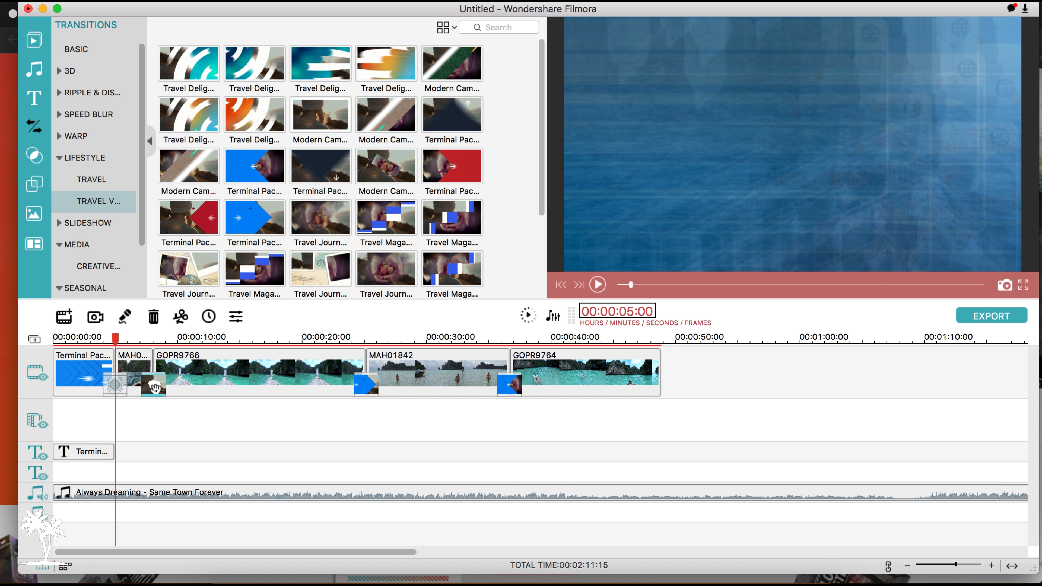
drag(165, 386, 180, 385)
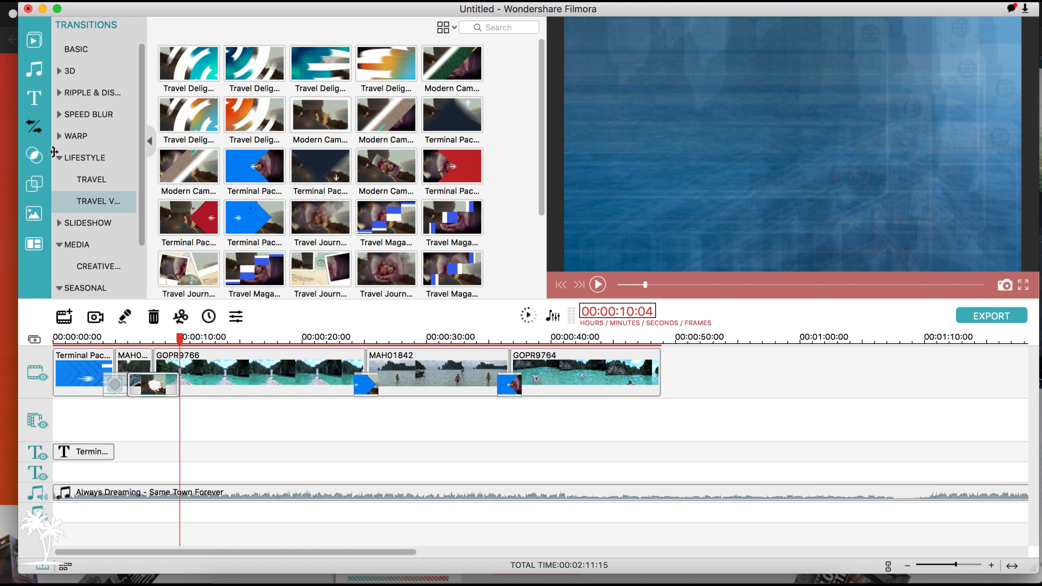
View the filters and overlays, and add the Summer Set Beach Lower Third 2 title spanning from the opener's end to 00:00:48:22.
click(36, 160)
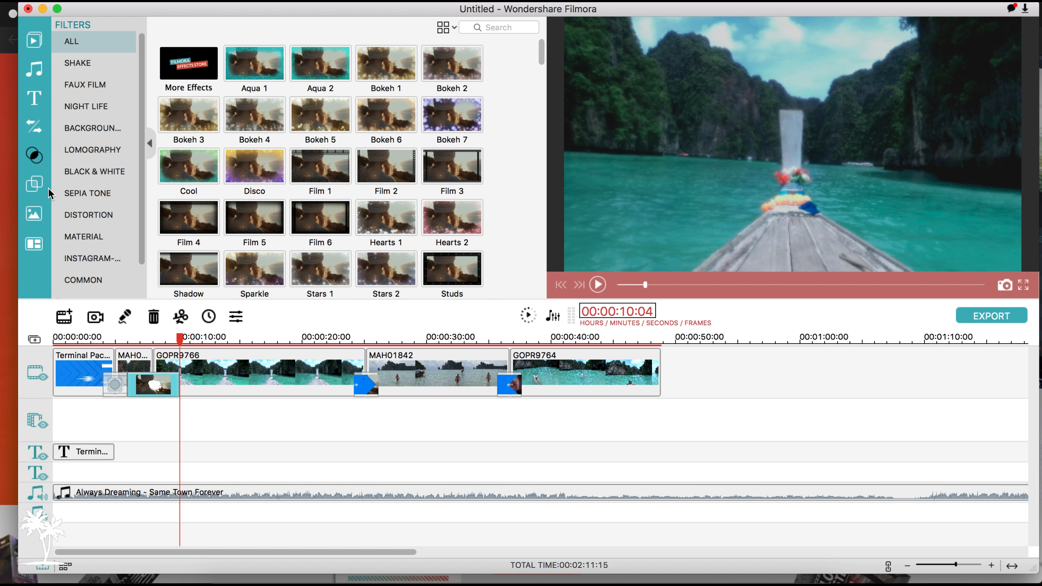
click(34, 186)
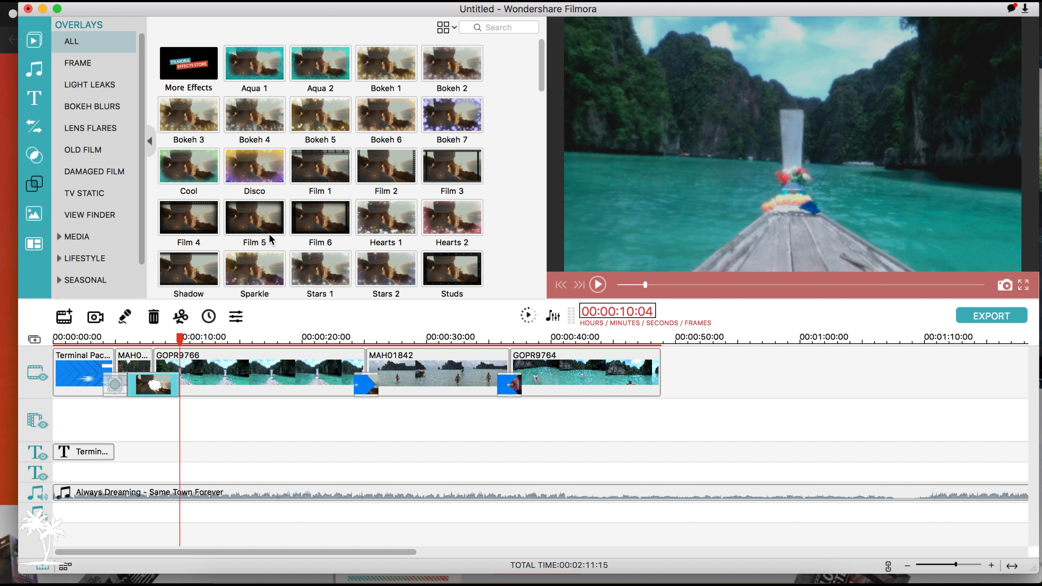
click(34, 98)
scroll(268, 182, down, 2)
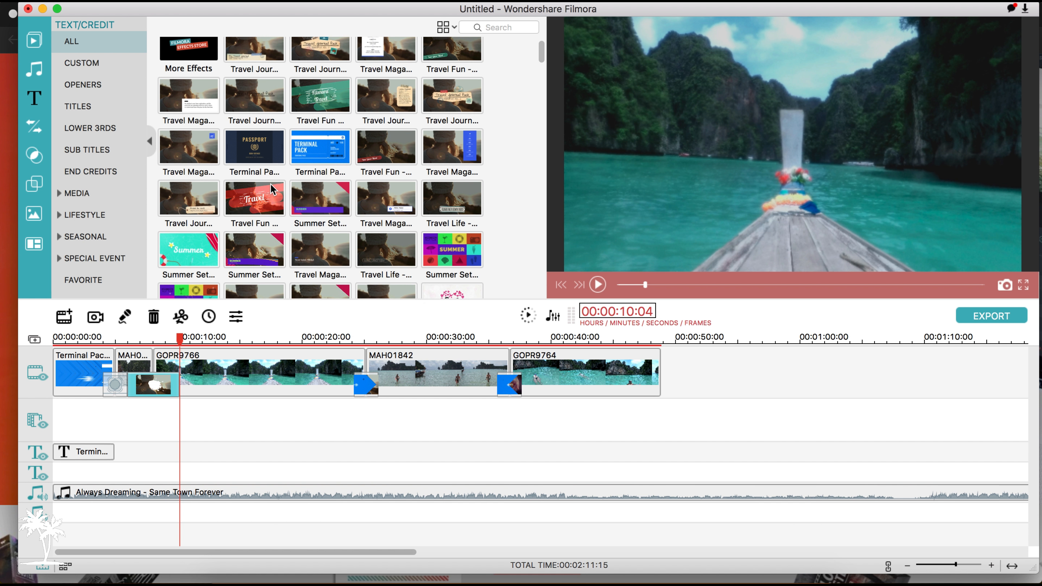
drag(269, 218, 662, 466)
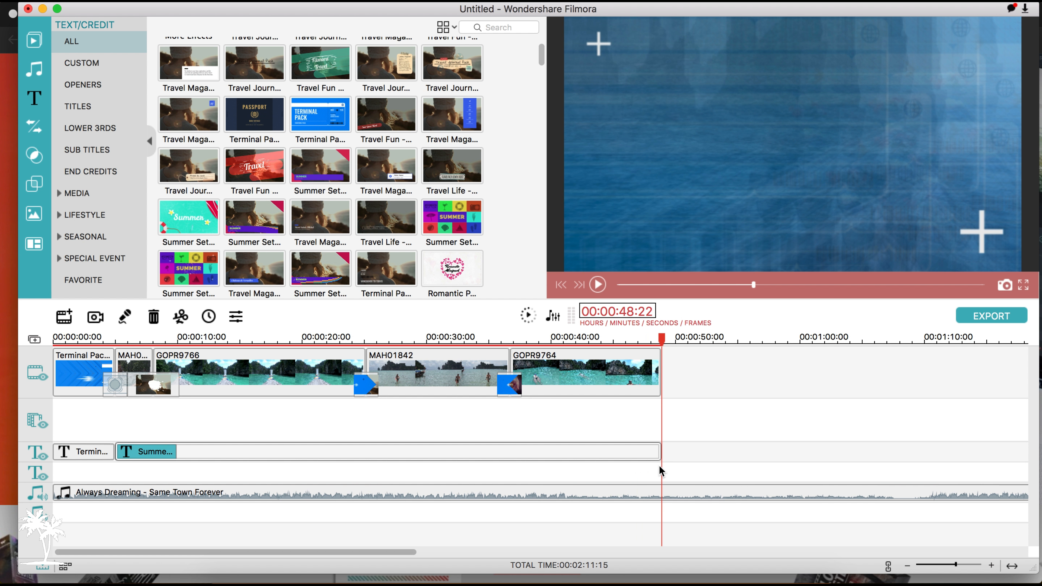
Apply Text style 1 to the LOWER TEXT line of the lower-third title and view its customization and animation settings.
click(376, 456)
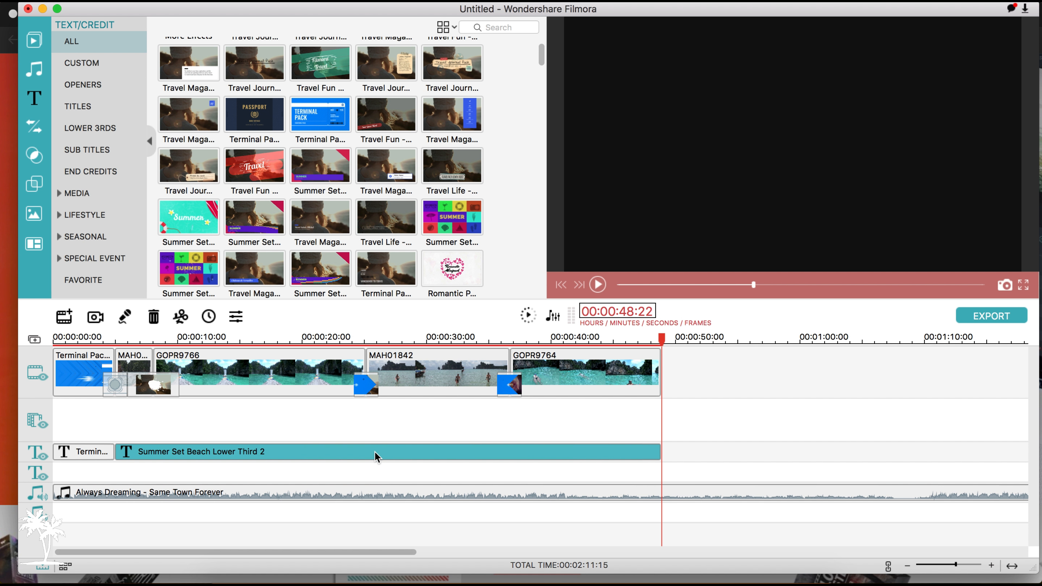
double_click(377, 455)
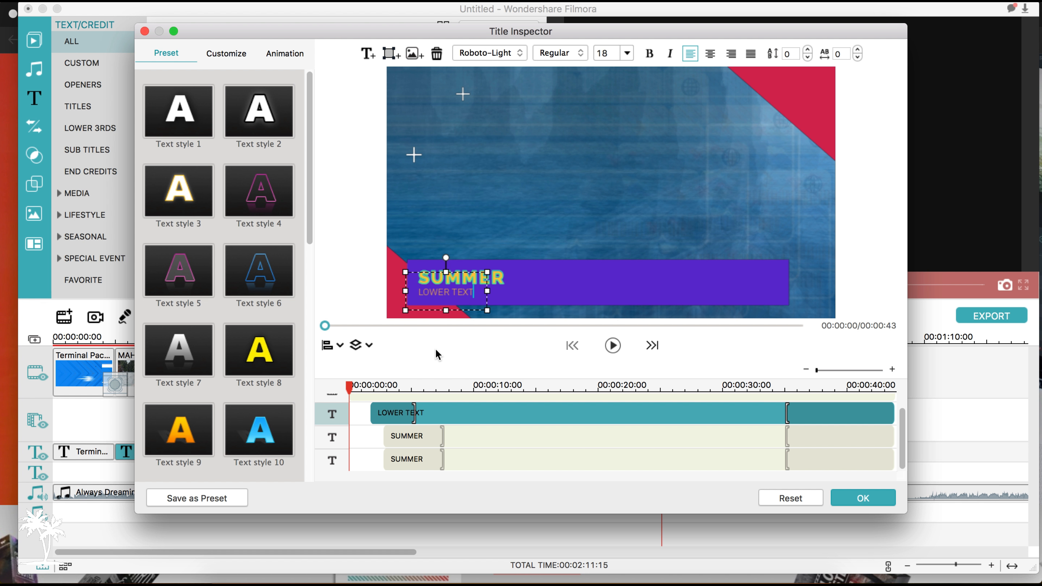
click(179, 113)
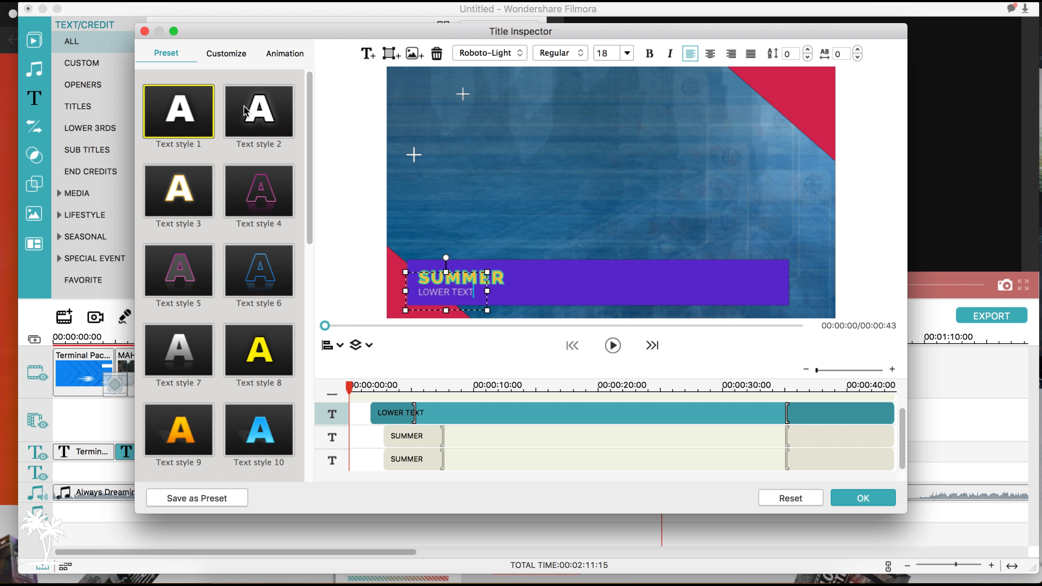
click(225, 58)
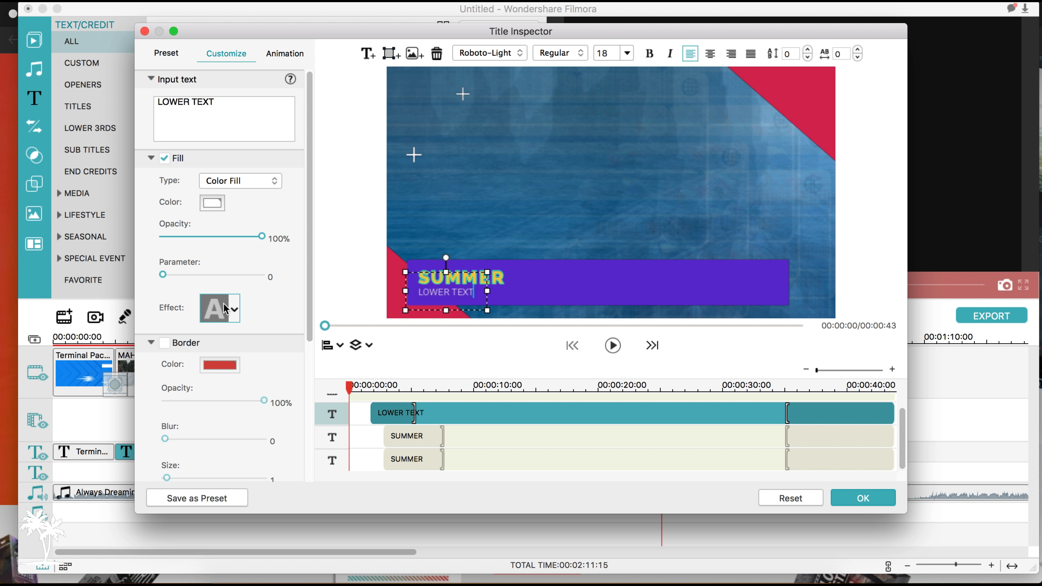
click(283, 57)
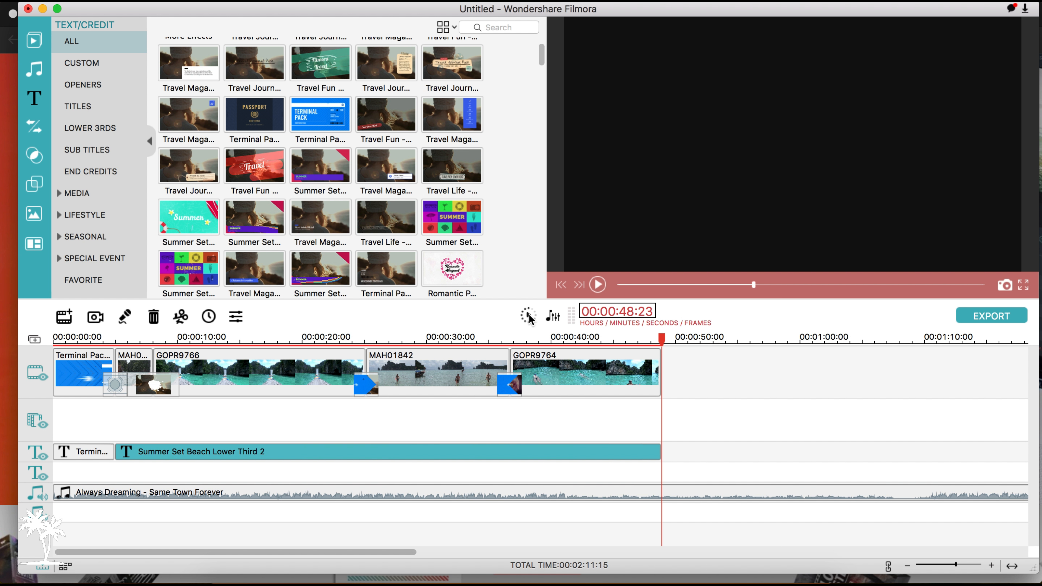
Split the Always Dreaming music track at the end of the GOPR9764 clip and delete the remaining part.
click(658, 371)
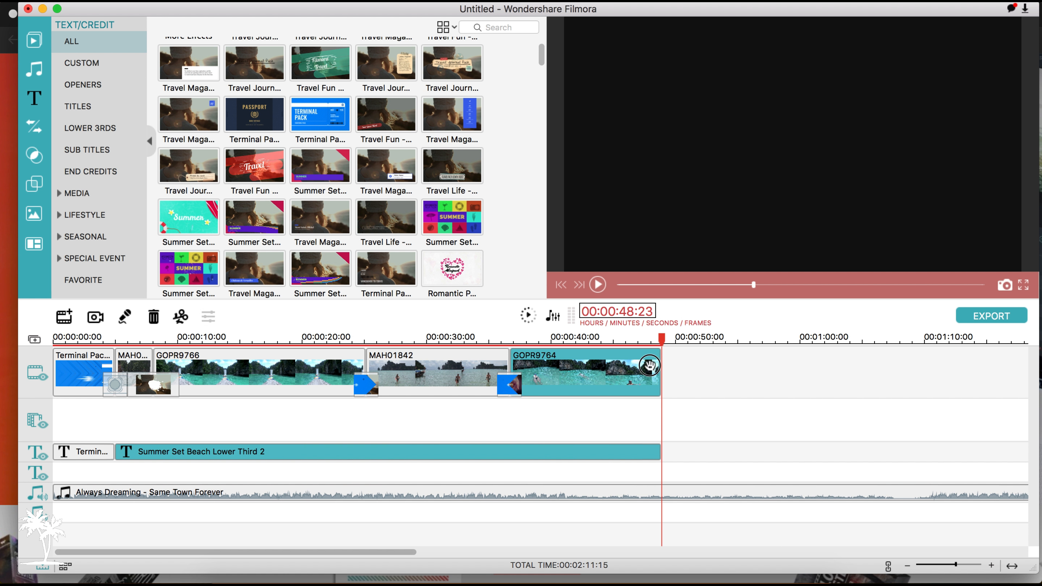
click(181, 319)
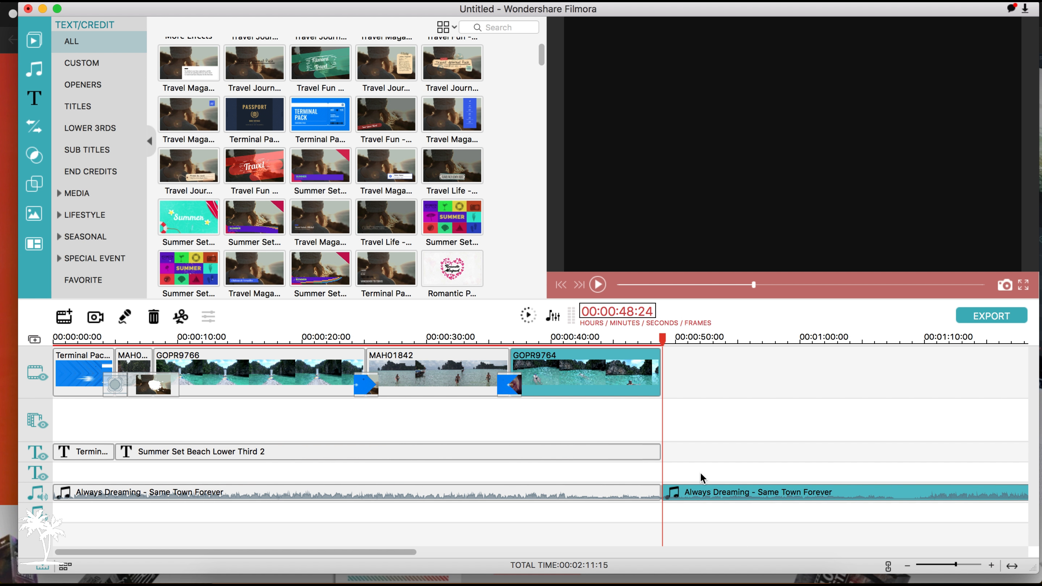
click(711, 494)
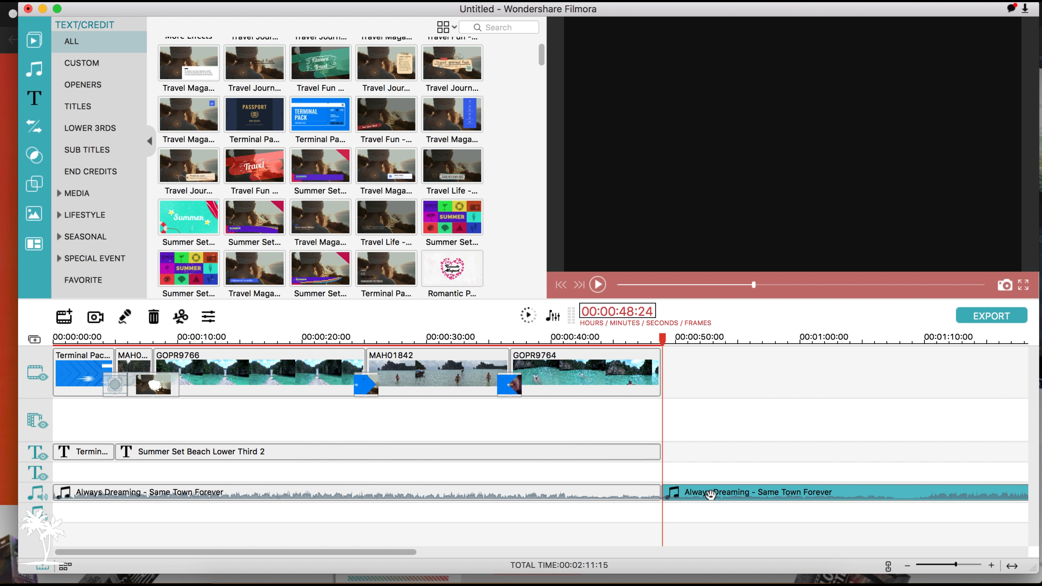
key(Delete)
Render the timeline preview for smooth playback.
click(528, 315)
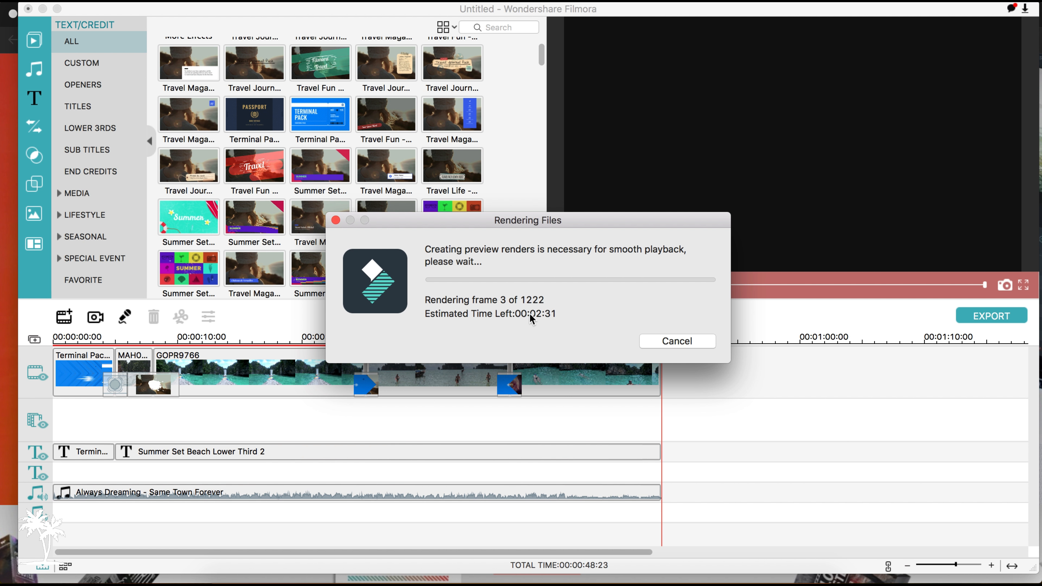